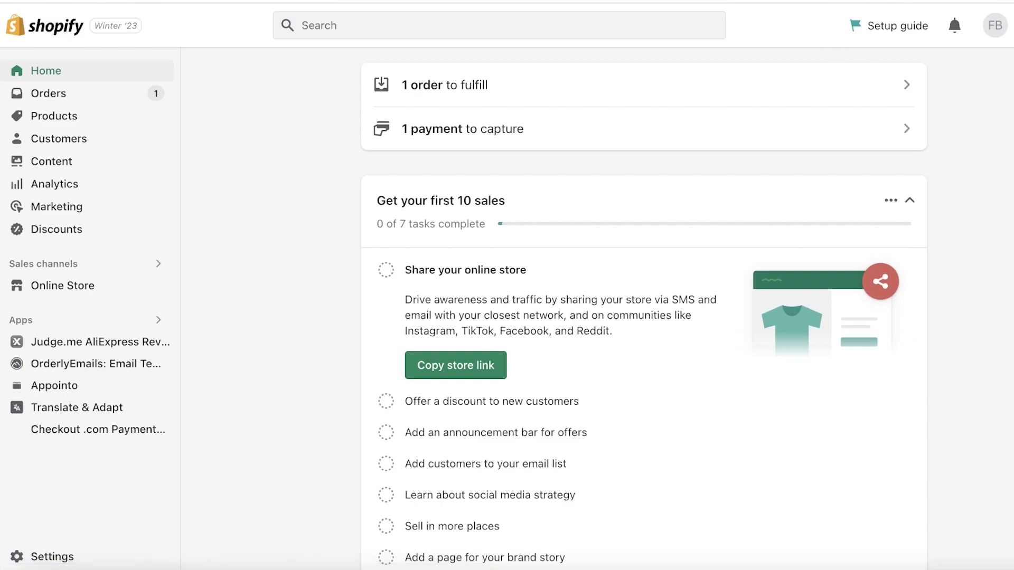
- Bring up the Tier listing and scroll through its Free, $15/month and $29/month pricing plans
{"action": "left_click", "coordinate": [755, 2]}
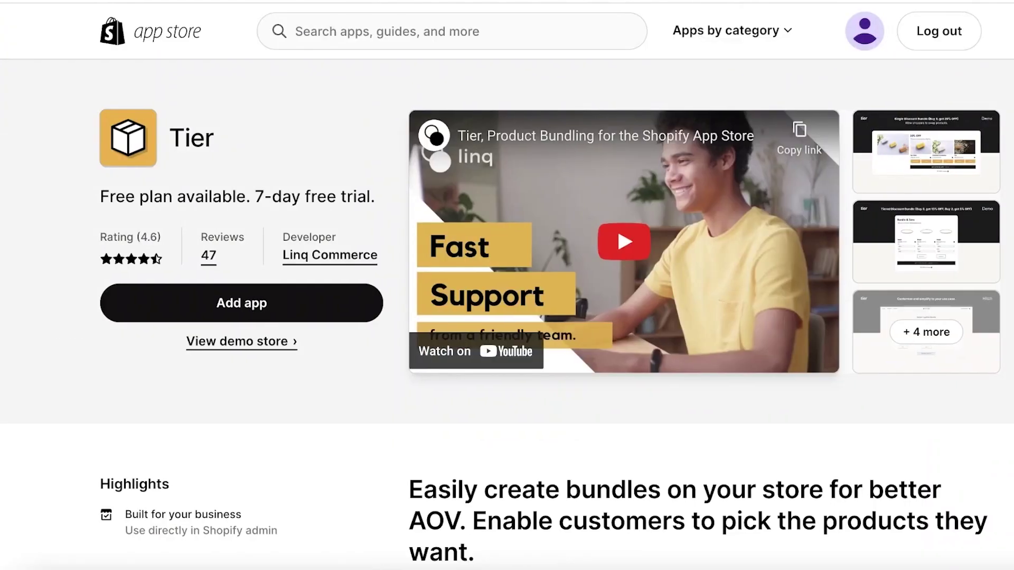
{"action": "mouse_move", "coordinate": [844, 47]}
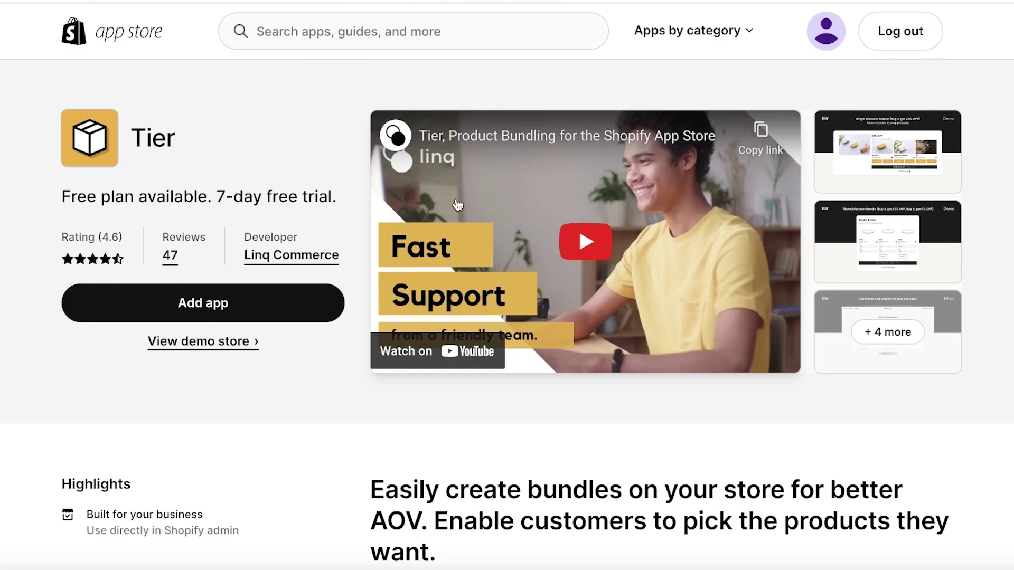
{"action": "scroll", "coordinate": [499, 260], "scroll_direction": "down", "scroll_amount": 9}
{"action": "scroll", "coordinate": [499, 260], "scroll_direction": "down", "scroll_amount": 2}
{"action": "scroll", "coordinate": [511, 314], "scroll_direction": "down", "scroll_amount": 2}
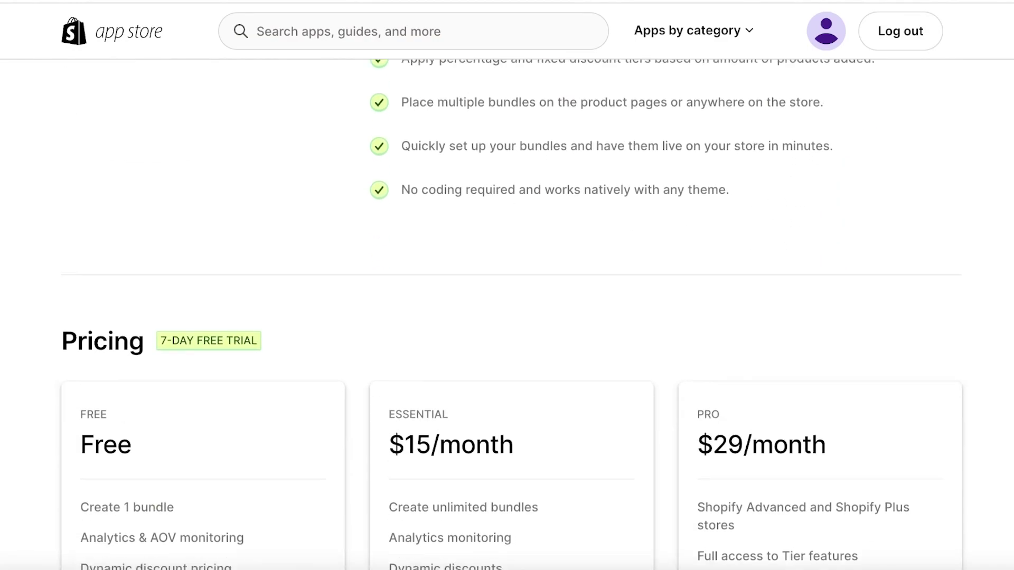
{"action": "scroll", "coordinate": [512, 314], "scroll_direction": "up", "scroll_amount": 3}
{"action": "scroll", "coordinate": [510, 313], "scroll_direction": "up", "scroll_amount": 1}
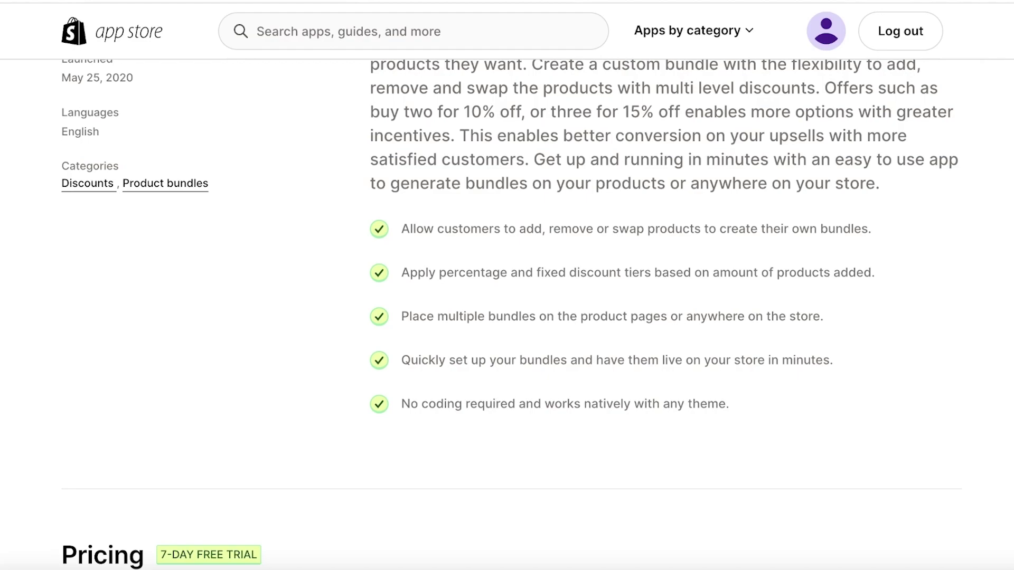
{"action": "scroll", "coordinate": [511, 314], "scroll_direction": "down", "scroll_amount": 3}
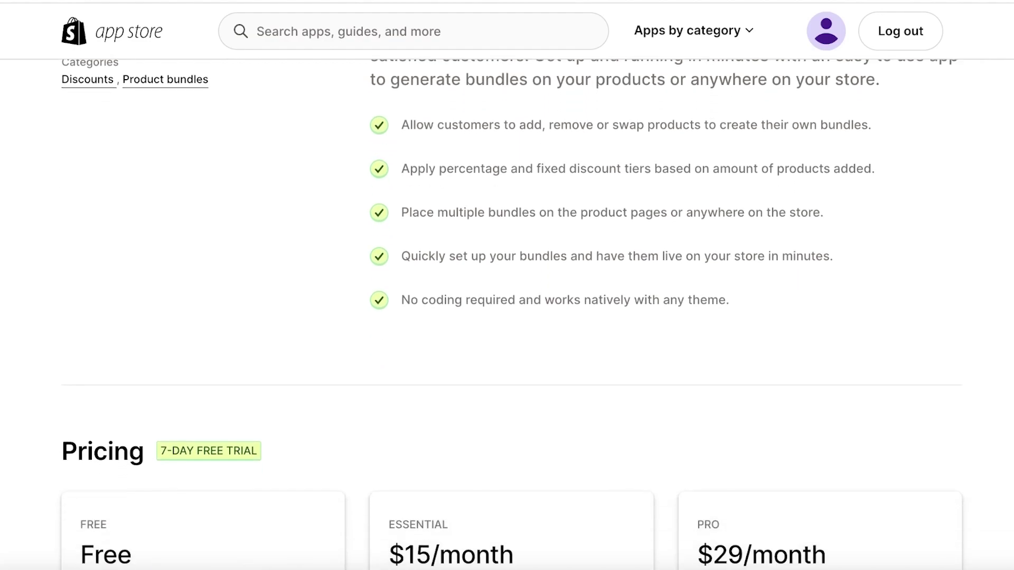
{"action": "scroll", "coordinate": [510, 313], "scroll_direction": "down", "scroll_amount": 4}
{"action": "scroll", "coordinate": [510, 314], "scroll_direction": "up", "scroll_amount": 4}
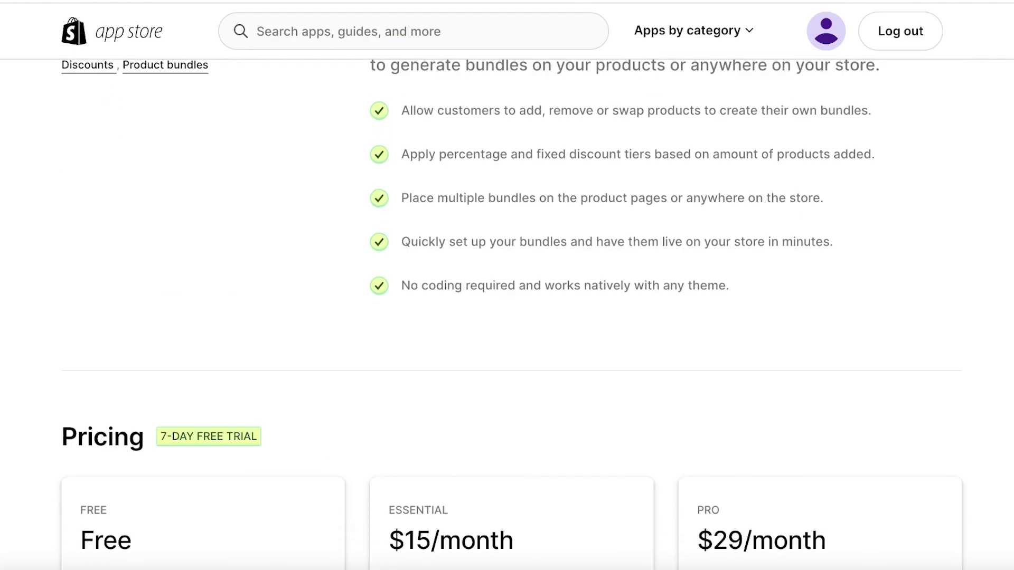
{"action": "scroll", "coordinate": [511, 314], "scroll_direction": "down", "scroll_amount": 1}
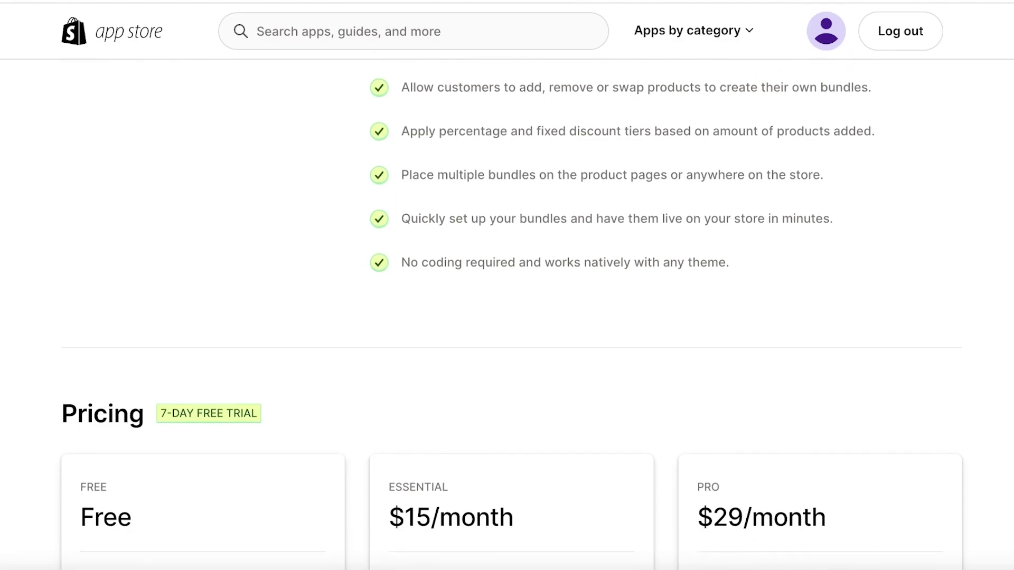
{"action": "scroll", "coordinate": [510, 313], "scroll_direction": "down", "scroll_amount": 6}
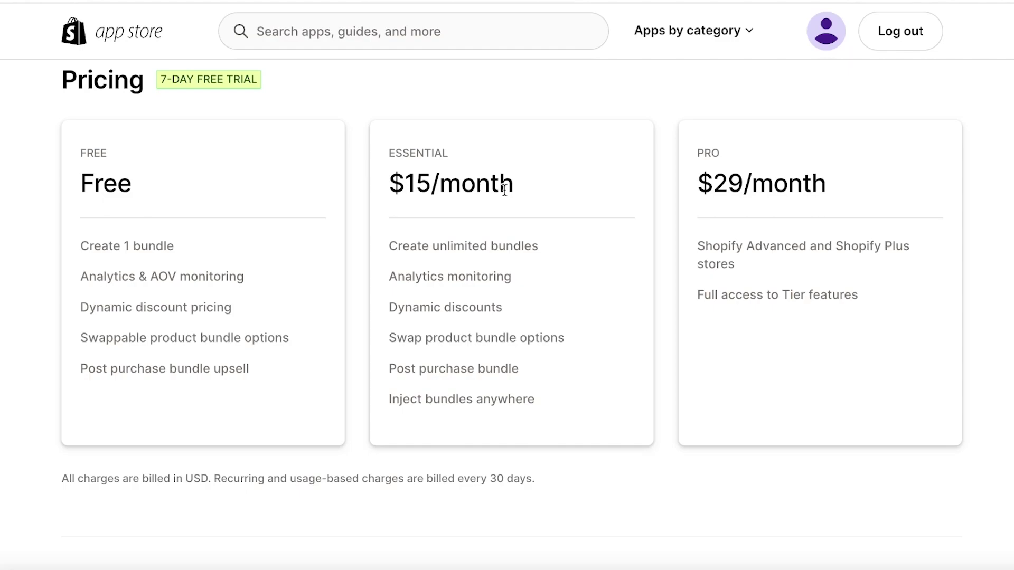
{"action": "scroll", "coordinate": [419, 159], "scroll_direction": "up", "scroll_amount": 1}
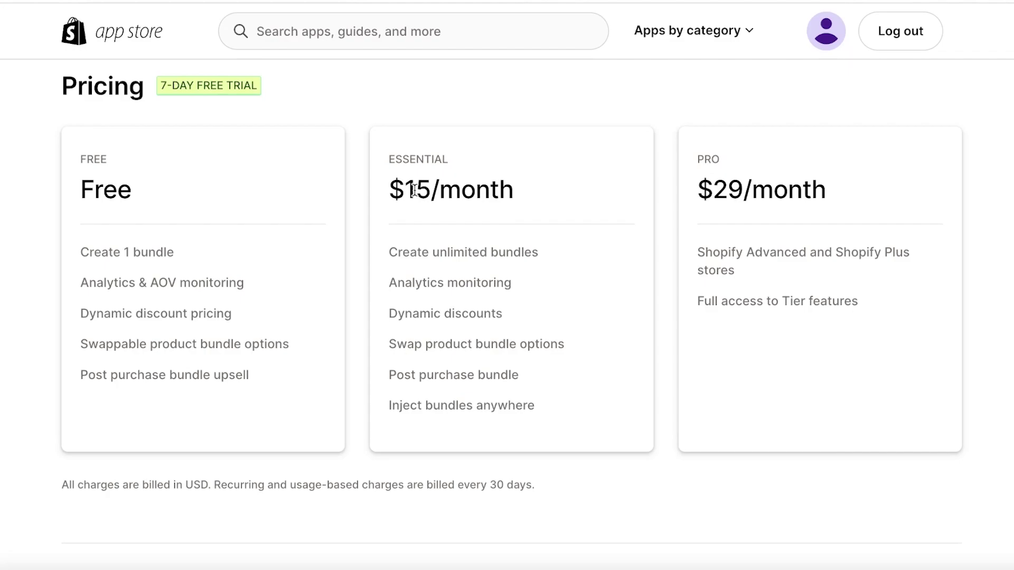
{"action": "scroll", "coordinate": [693, 176], "scroll_direction": "up", "scroll_amount": 15}
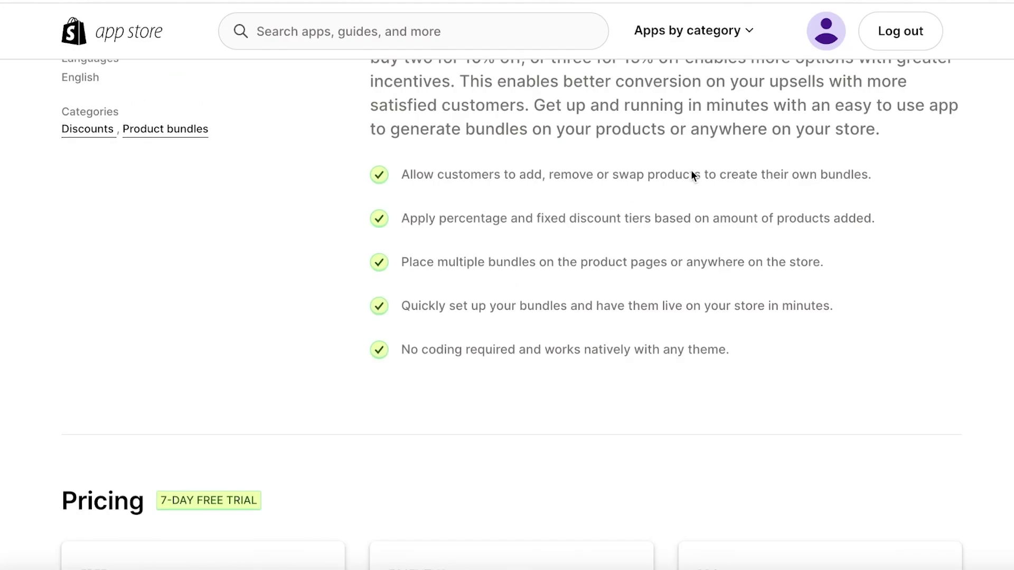
{"action": "scroll", "coordinate": [693, 176], "scroll_direction": "up", "scroll_amount": 4}
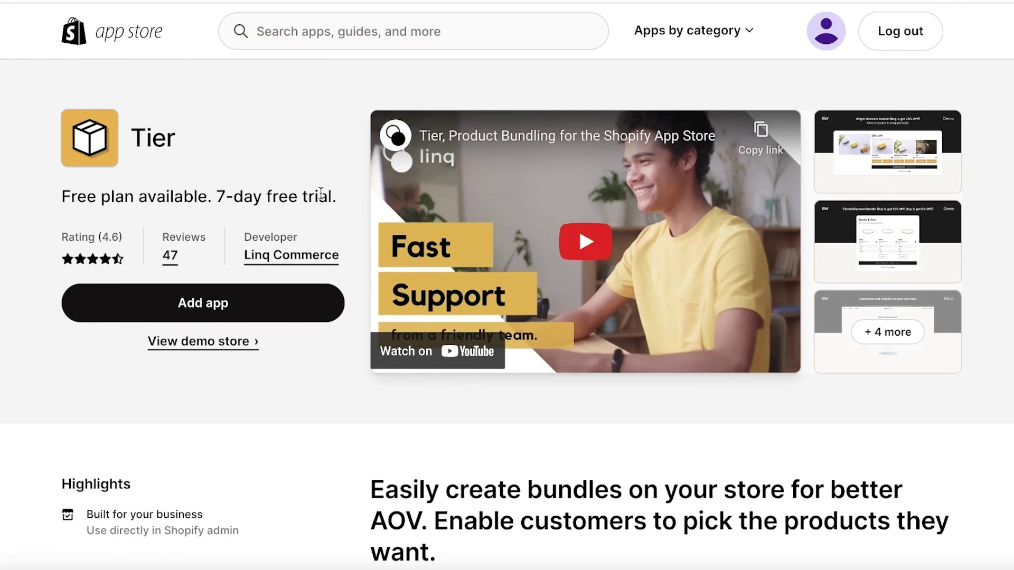
- Search the App Store for 'bundles' and scroll the results
{"action": "left_click", "coordinate": [398, 31]}
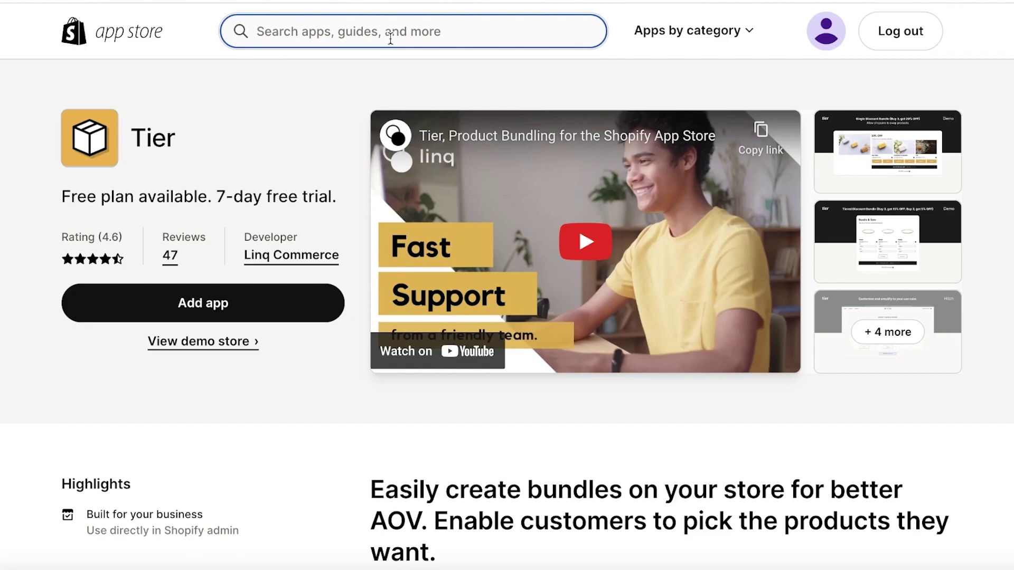
{"action": "type", "text": "b"}
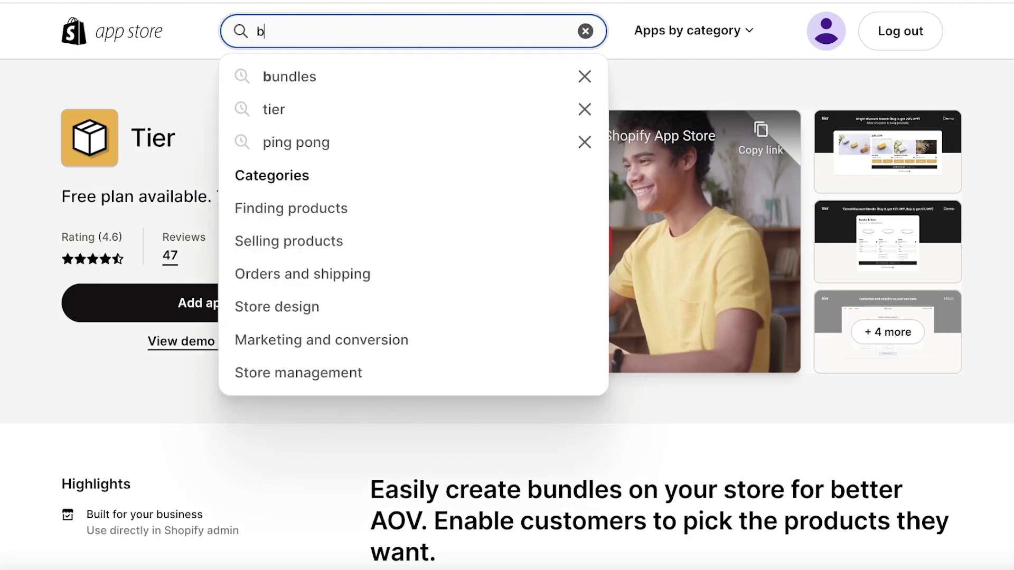
{"action": "left_click", "coordinate": [285, 76]}
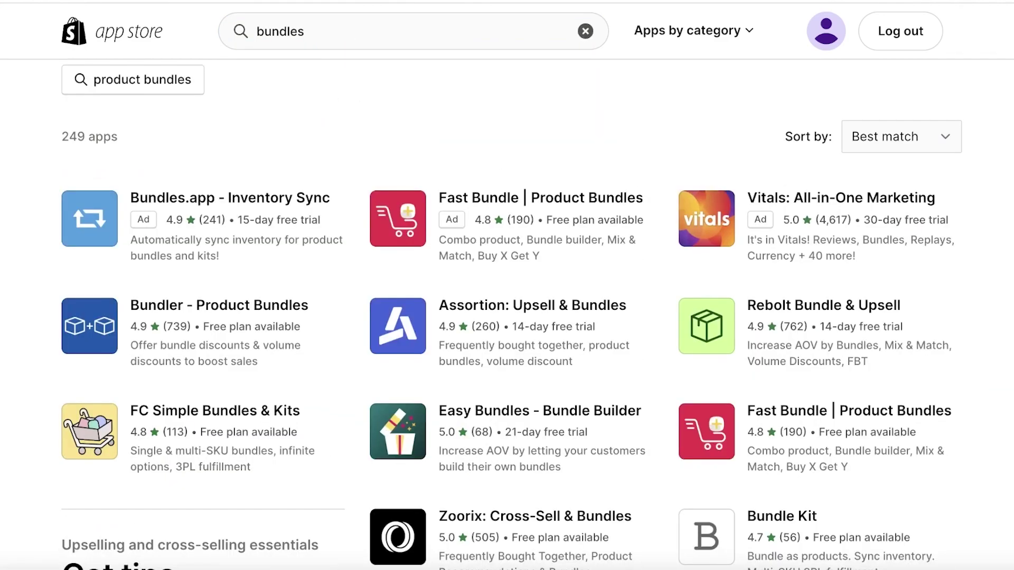
{"action": "scroll", "coordinate": [426, 137], "scroll_direction": "down", "scroll_amount": 3}
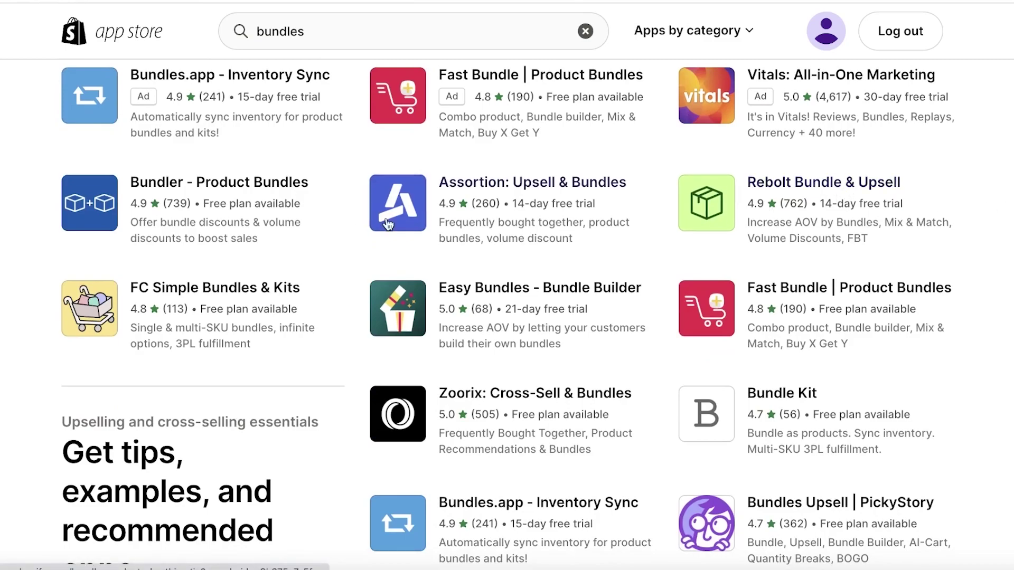
- Open the Bundler - Product Bundles listing and scroll through it
{"action": "left_click", "coordinate": [213, 183]}
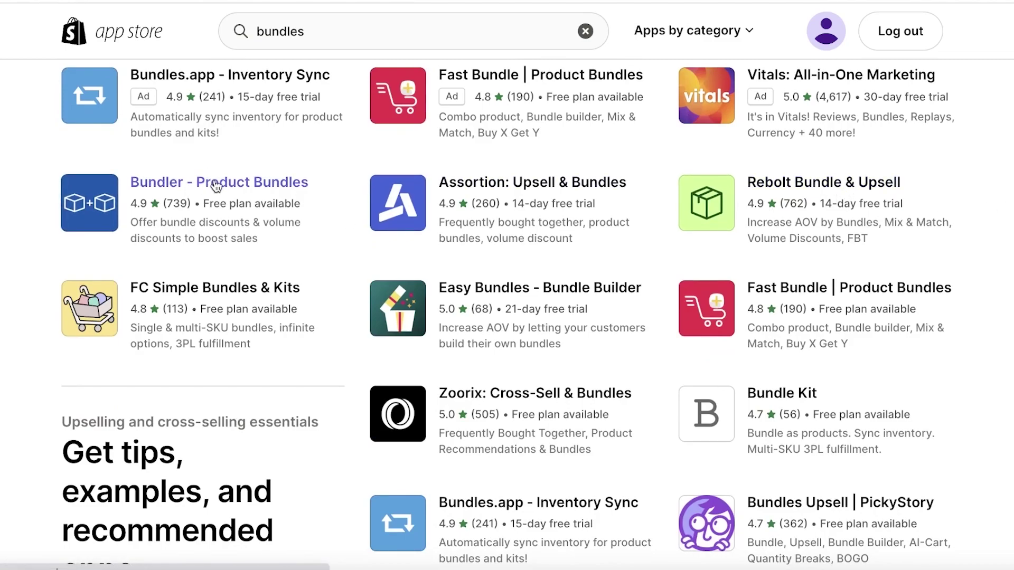
{"action": "scroll", "coordinate": [215, 186], "scroll_direction": "down", "scroll_amount": 3}
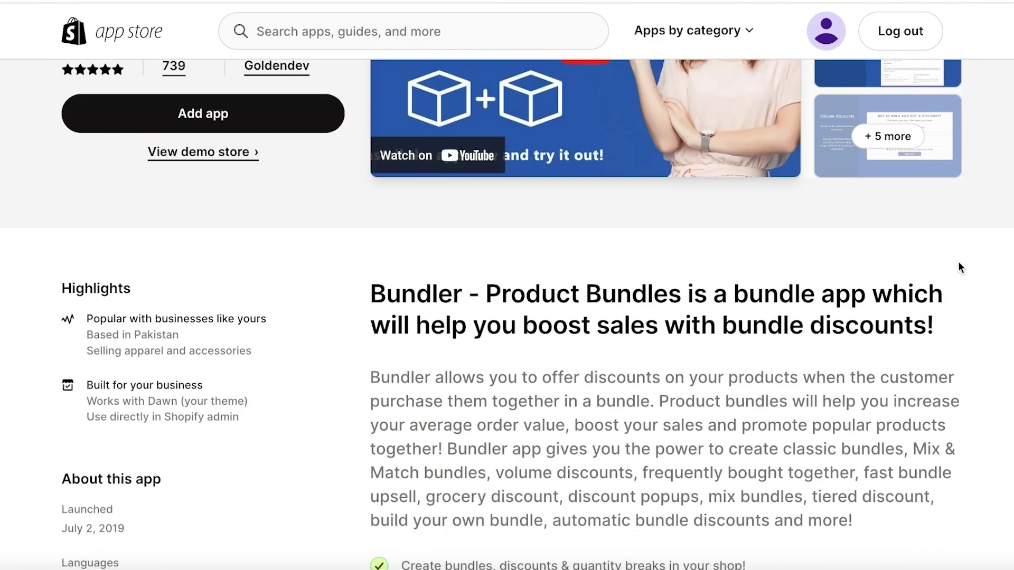
{"action": "scroll", "coordinate": [958, 262], "scroll_direction": "up", "scroll_amount": 3}
{"action": "scroll", "coordinate": [959, 262], "scroll_direction": "down", "scroll_amount": 3}
{"action": "scroll", "coordinate": [958, 262], "scroll_direction": "up", "scroll_amount": 3}
{"action": "scroll", "coordinate": [958, 263], "scroll_direction": "down", "scroll_amount": 15}
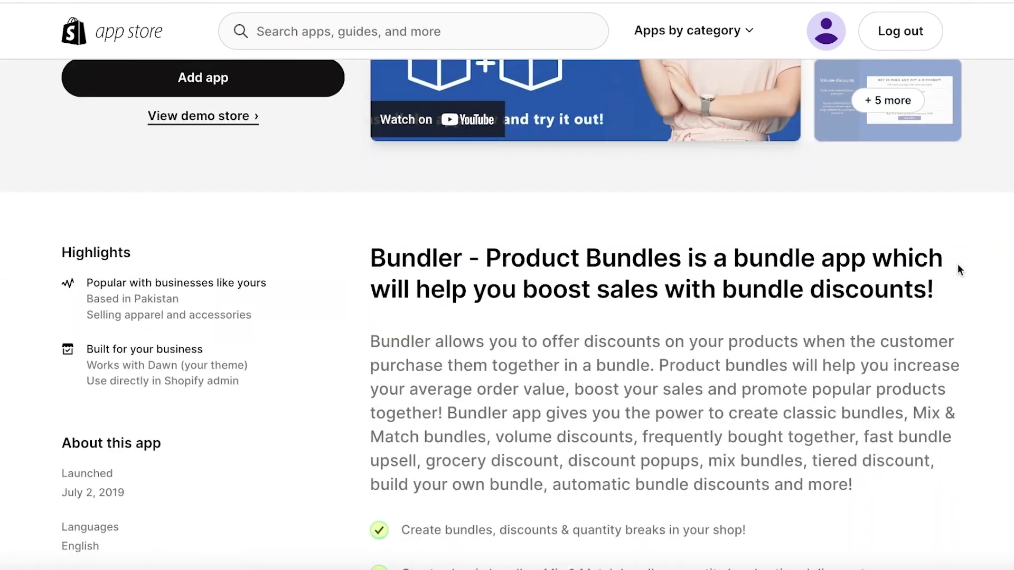
{"action": "scroll", "coordinate": [960, 270], "scroll_direction": "up", "scroll_amount": 15}
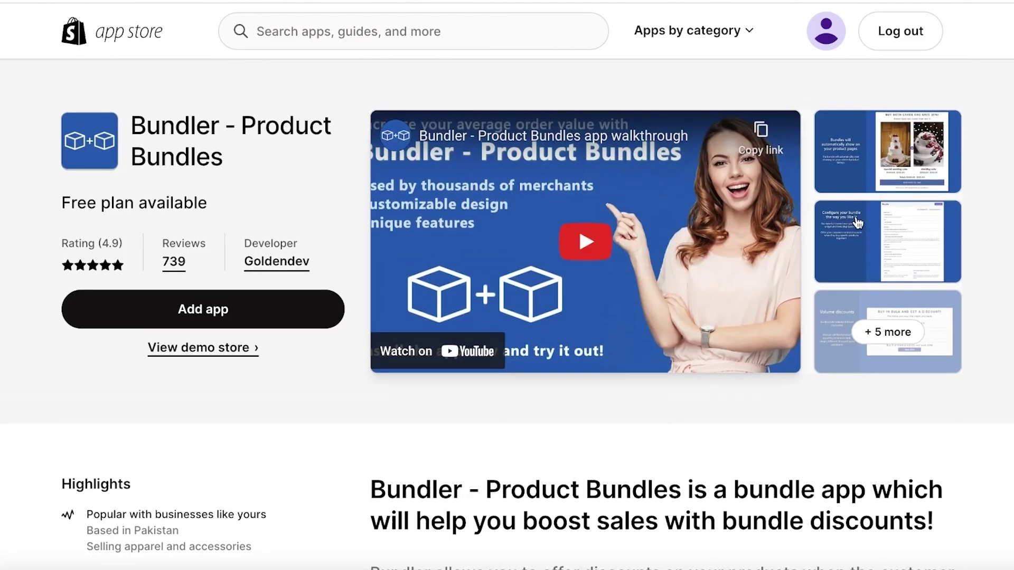
- View Bundler's configuration and cakes storefront screenshots, then rerun the 'bundles' search
{"action": "left_click", "coordinate": [857, 223]}
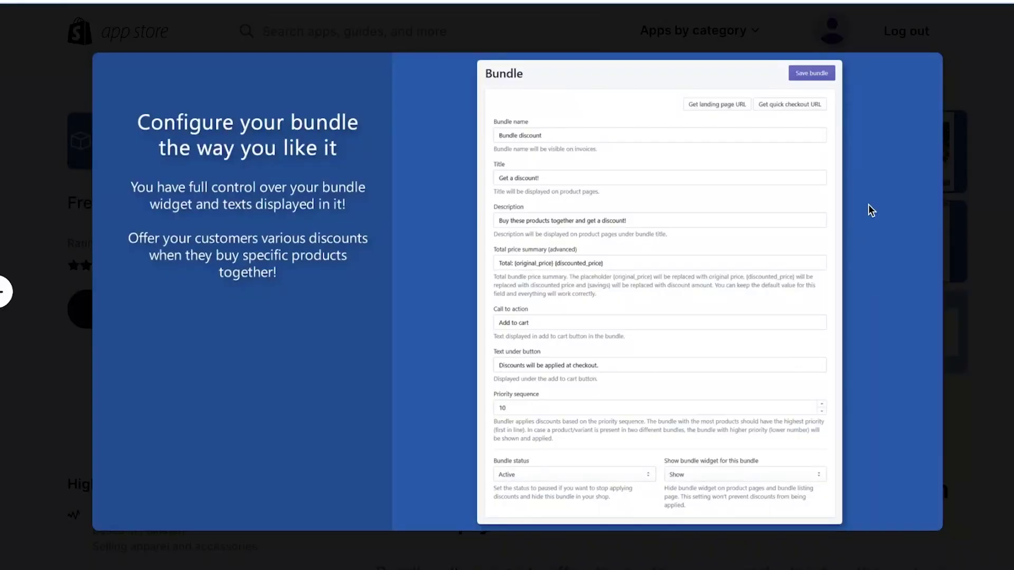
{"action": "key", "text": "Escape"}
{"action": "left_click", "coordinate": [915, 164]}
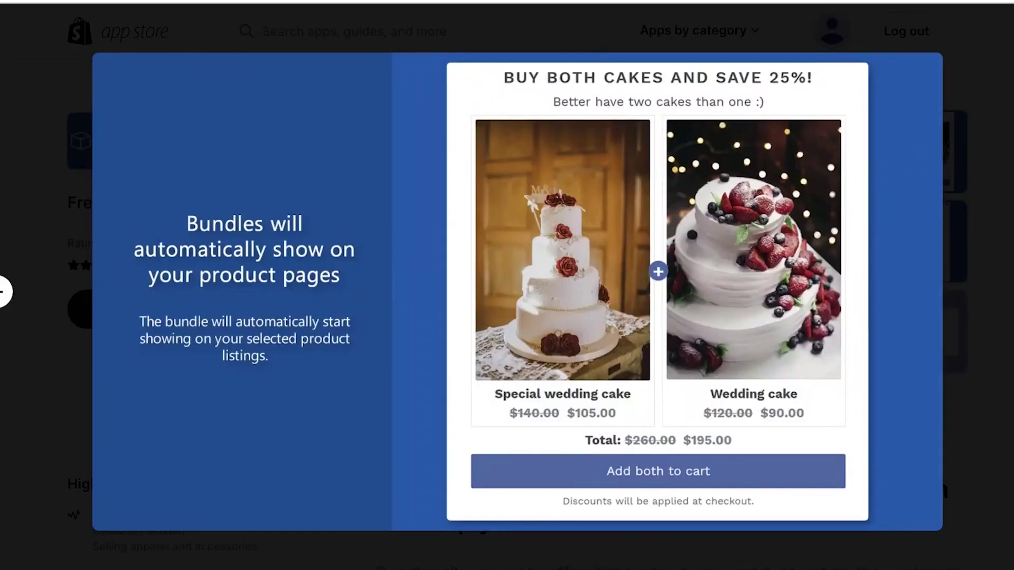
{"action": "left_click", "coordinate": [966, 133]}
{"action": "scroll", "coordinate": [967, 132], "scroll_direction": "down", "scroll_amount": 1}
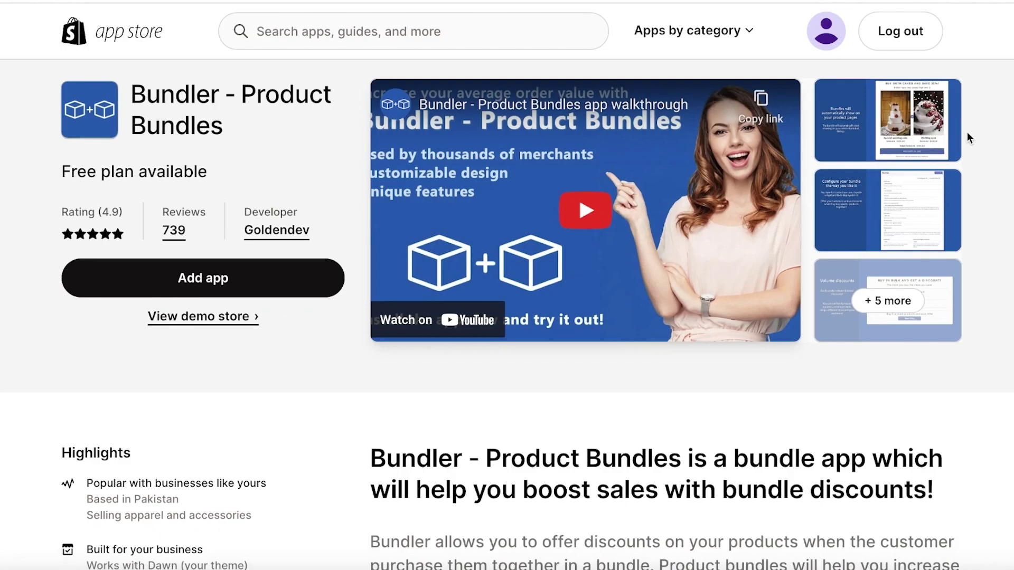
{"action": "scroll", "coordinate": [967, 135], "scroll_direction": "down", "scroll_amount": 5}
{"action": "scroll", "coordinate": [967, 135], "scroll_direction": "up", "scroll_amount": 6}
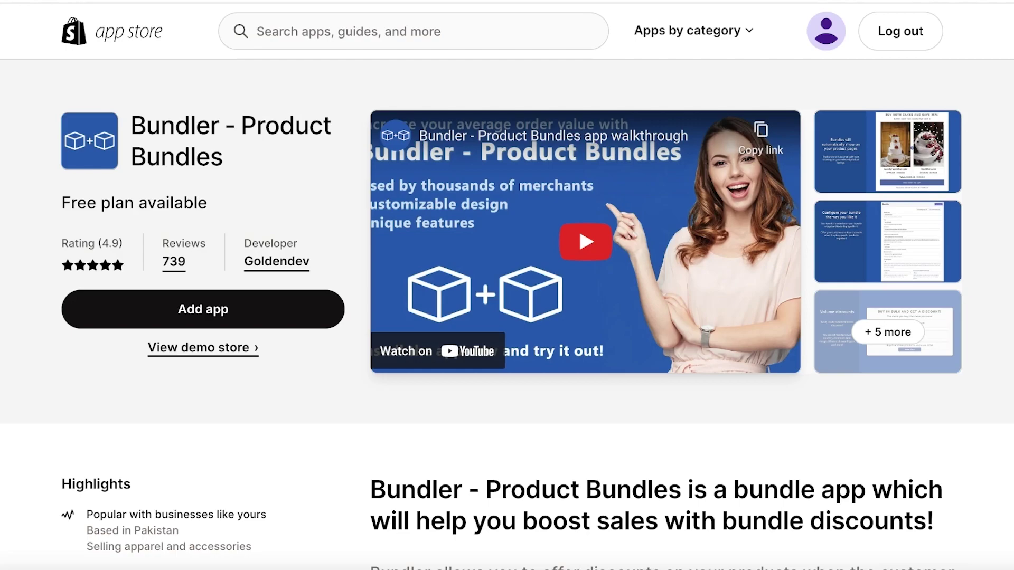
{"action": "type", "text": "bundles"}
{"action": "key", "text": "Return"}
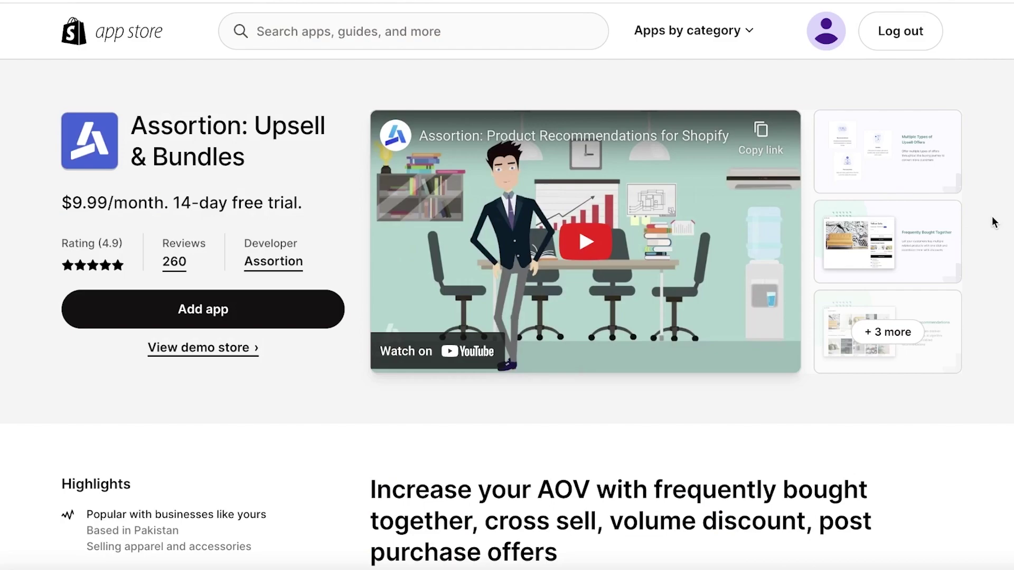
- Leave the Assortion listing for the 'bundles' search results and scroll to the Tier app
{"action": "scroll", "coordinate": [992, 217], "scroll_direction": "down", "scroll_amount": 2}
{"action": "scroll", "coordinate": [992, 217], "scroll_direction": "up", "scroll_amount": 2}
{"action": "scroll", "coordinate": [992, 217], "scroll_direction": "down", "scroll_amount": 15}
{"action": "scroll", "coordinate": [992, 216], "scroll_direction": "up", "scroll_amount": 8}
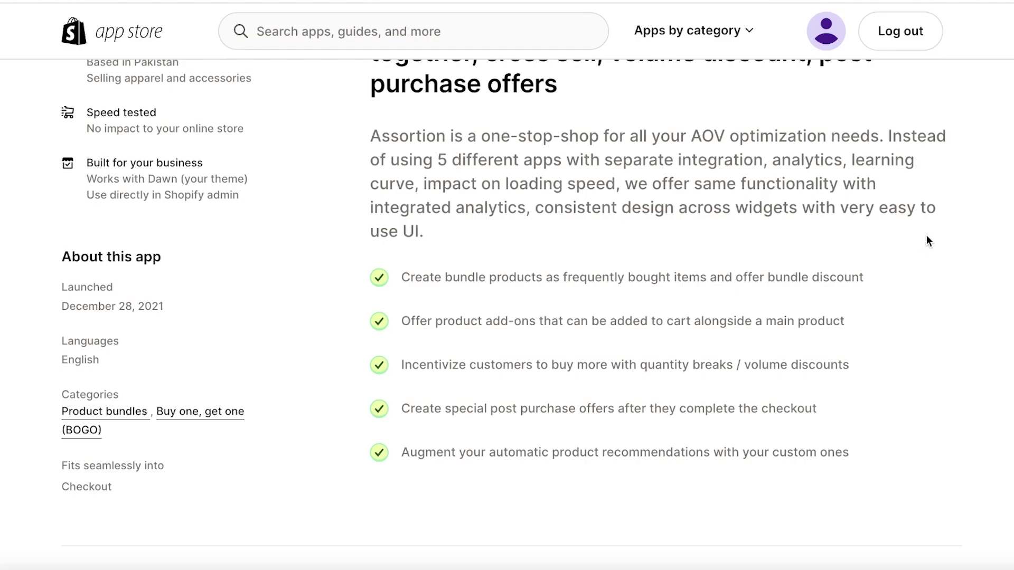
{"action": "scroll", "coordinate": [955, 263], "scroll_direction": "up", "scroll_amount": 2}
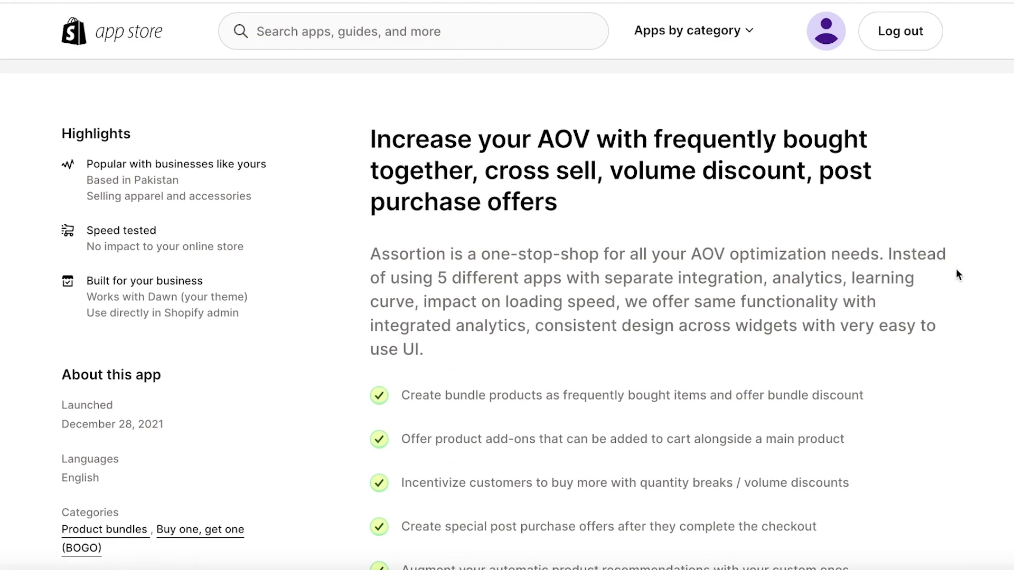
{"action": "scroll", "coordinate": [957, 274], "scroll_direction": "up", "scroll_amount": 6}
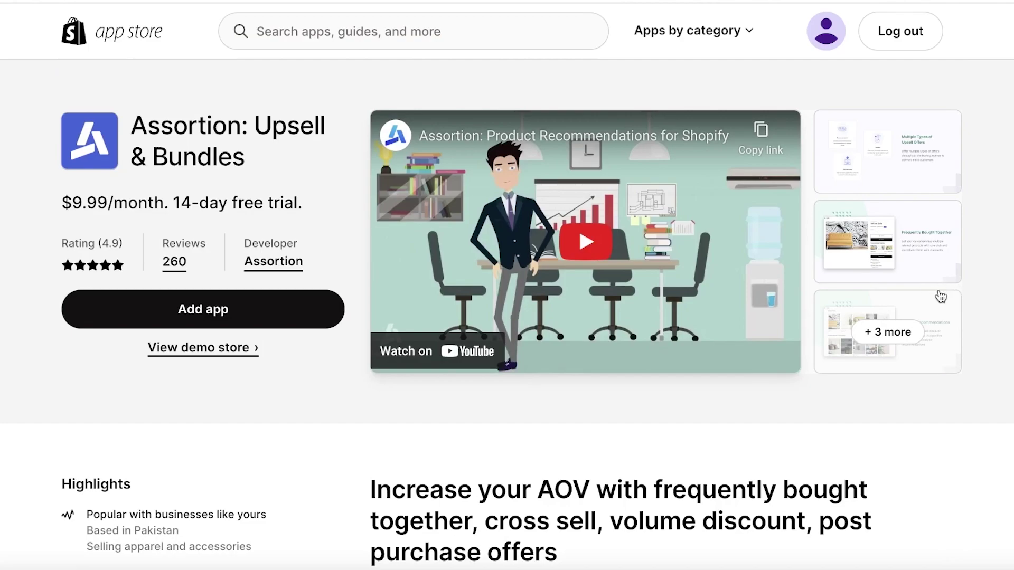
{"action": "key", "text": "alt+Left"}
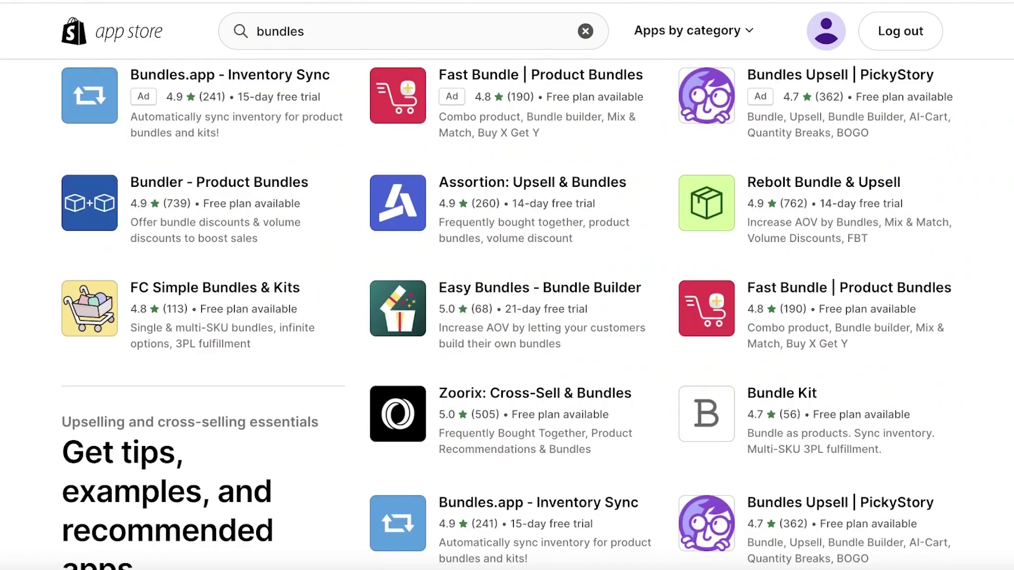
{"action": "scroll", "coordinate": [745, 398], "scroll_direction": "down", "scroll_amount": 6}
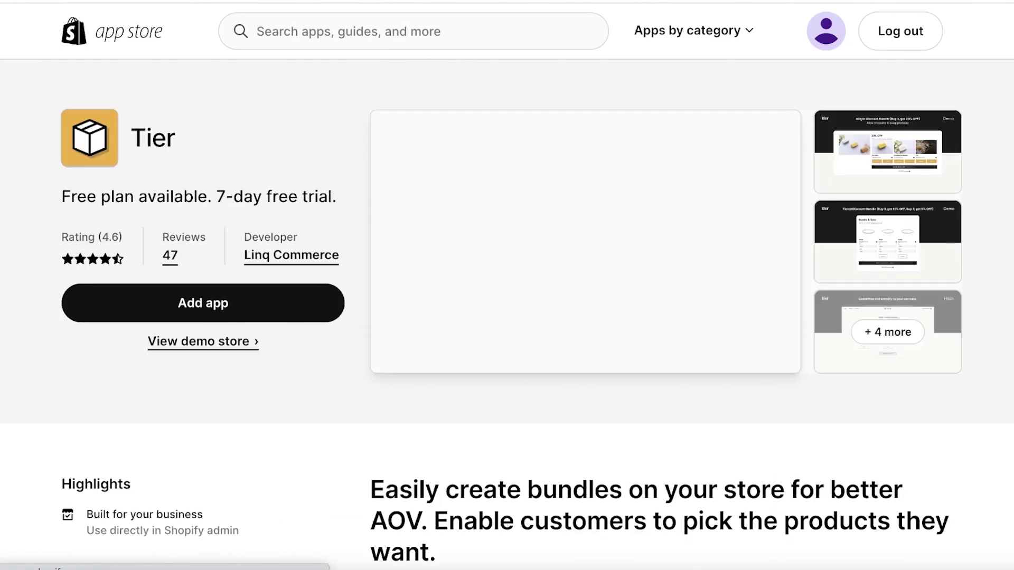
- Search the admin for 'tier', add the Tier app and confirm installing it on the store
{"action": "left_click", "coordinate": [203, 303]}
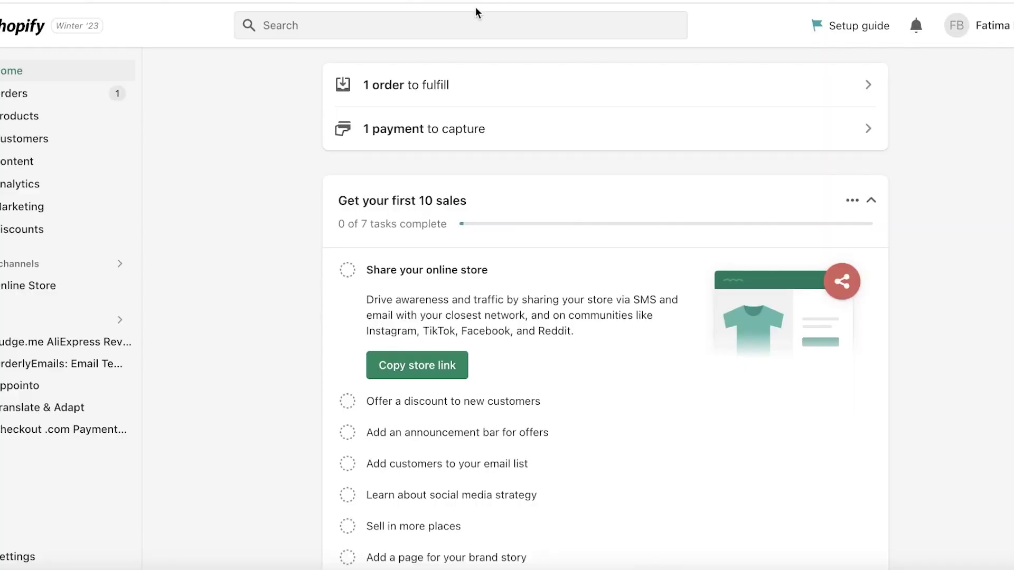
{"action": "left_click", "coordinate": [32, 559]}
{"action": "scroll", "coordinate": [151, 422], "scroll_direction": "down", "scroll_amount": 8}
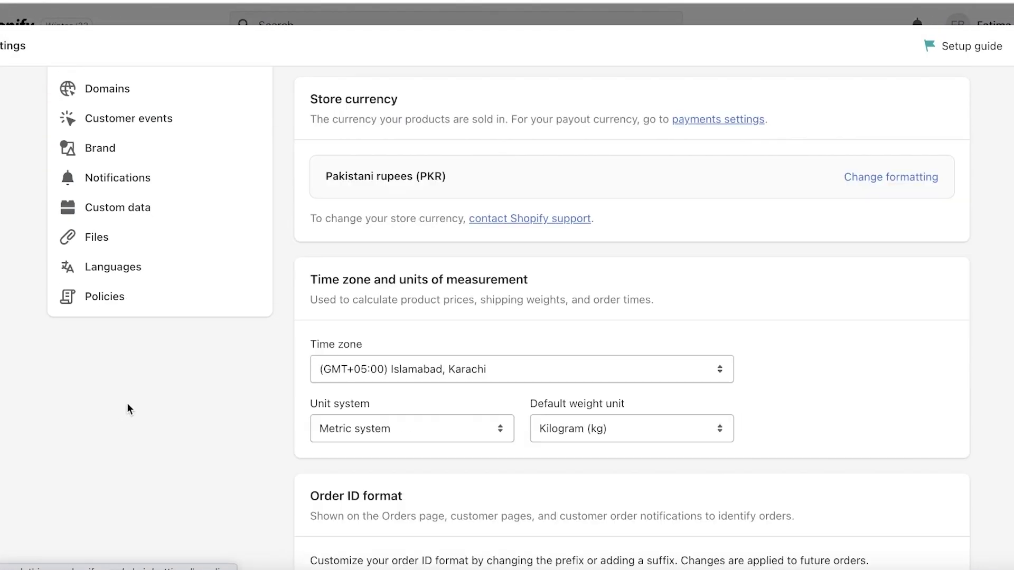
{"action": "key", "text": "Escape"}
{"action": "left_click", "coordinate": [435, 21]}
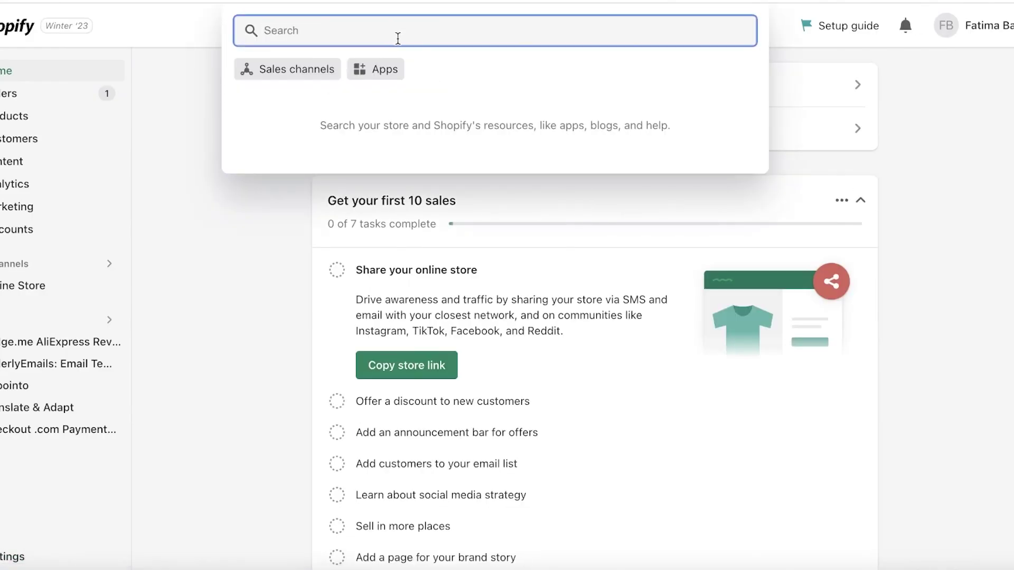
{"action": "type", "text": "tier"}
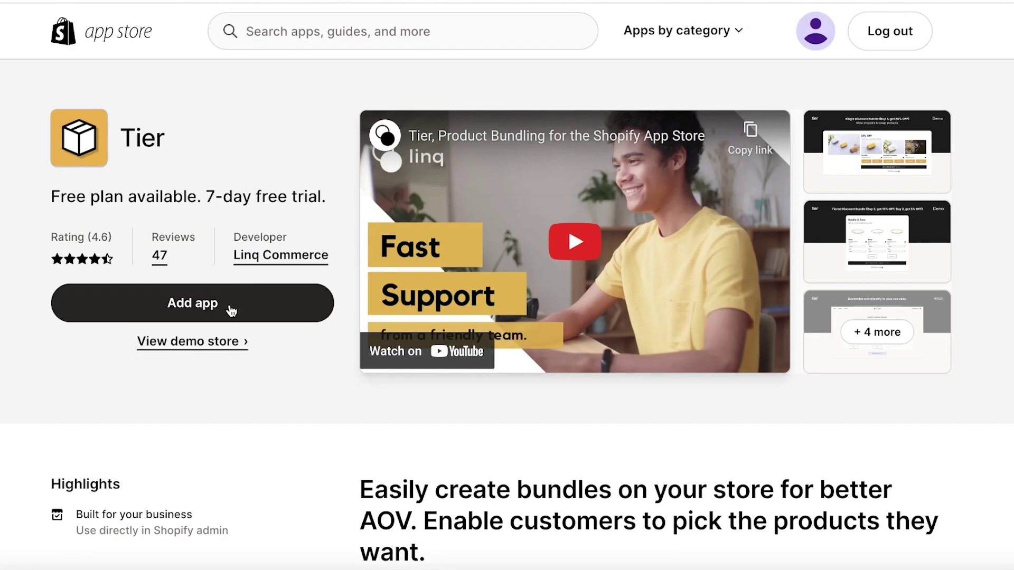
{"action": "left_click", "coordinate": [230, 310]}
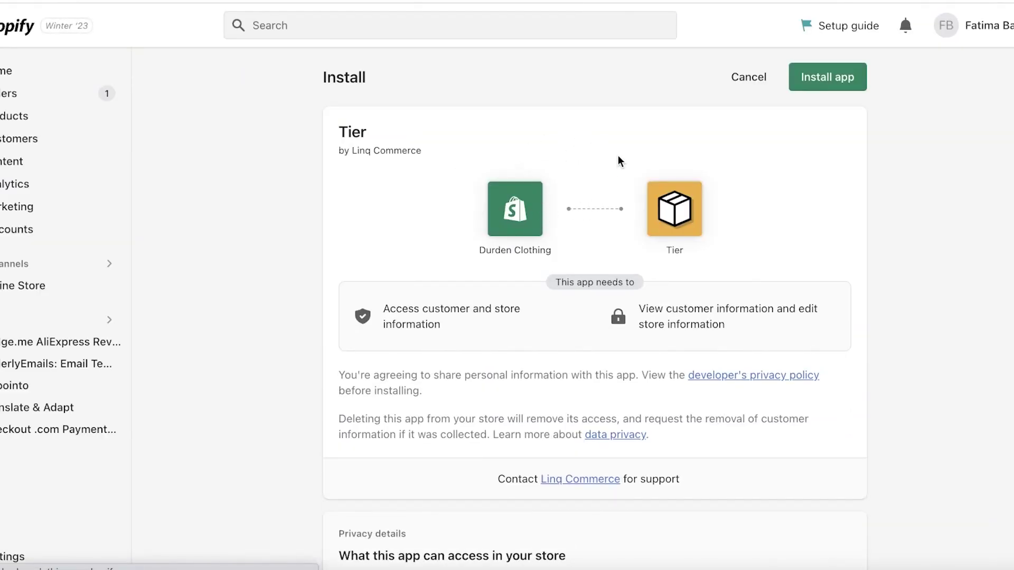
{"action": "left_click", "coordinate": [820, 80]}
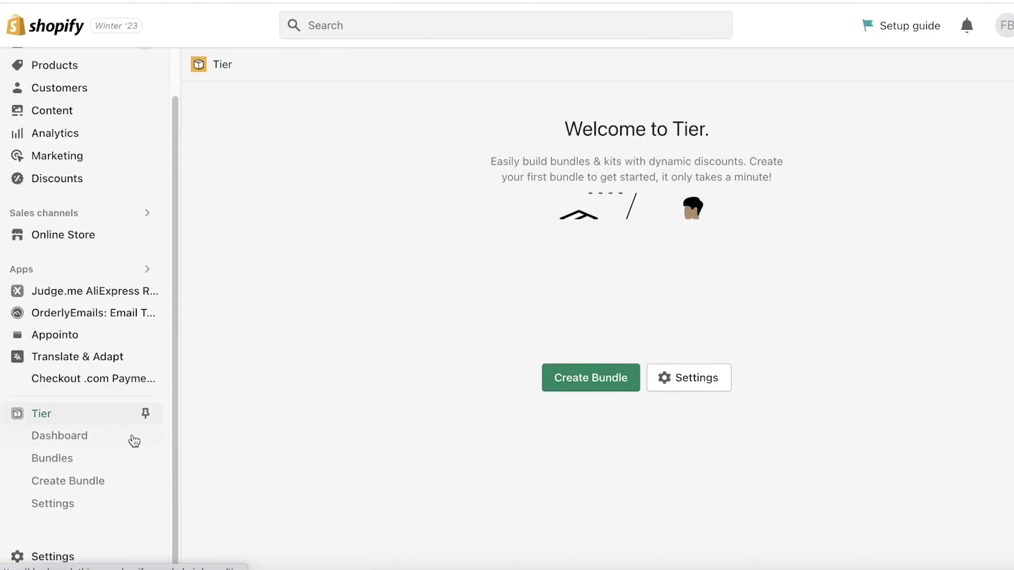
- Pin Tier in the sidebar and browse its Dashboard, Bundles and Create Bundle pages
{"action": "left_click", "coordinate": [145, 414]}
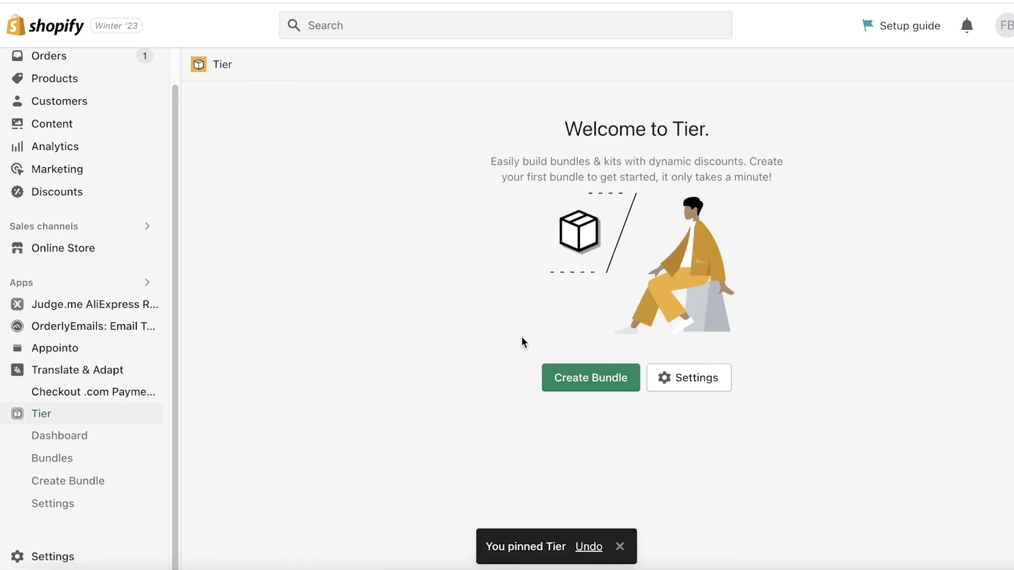
{"action": "left_click", "coordinate": [88, 436]}
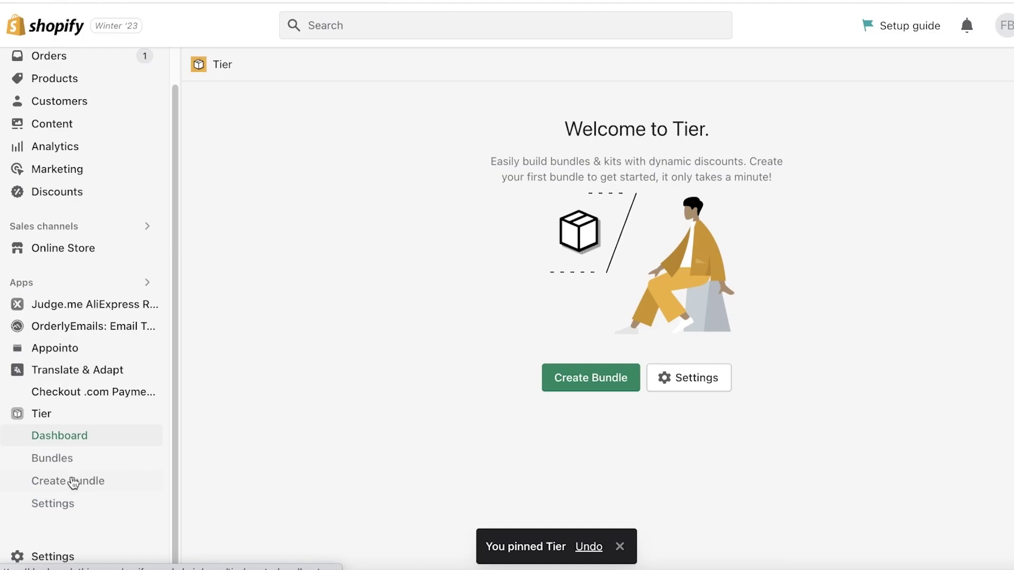
{"action": "left_click", "coordinate": [71, 459]}
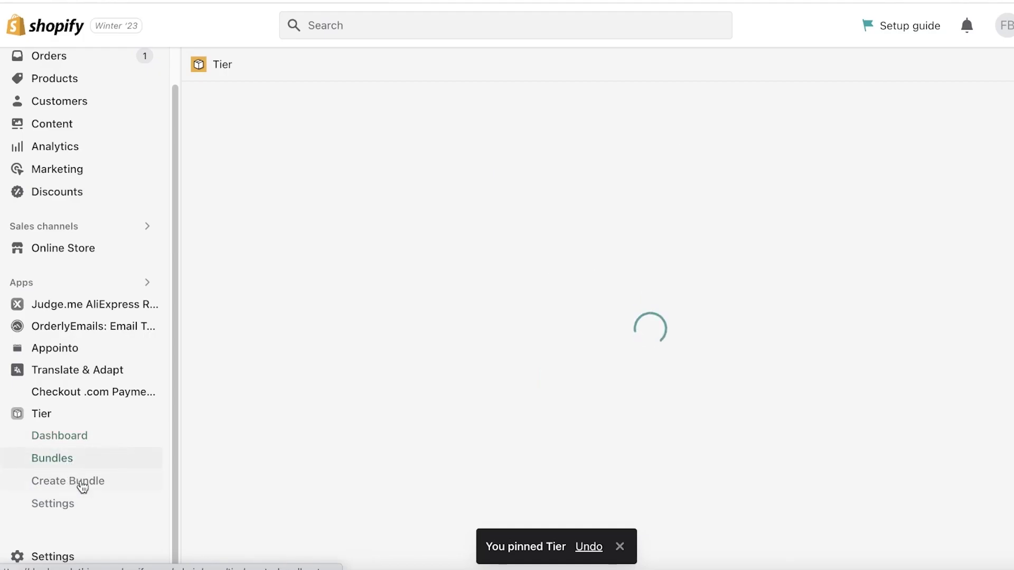
{"action": "left_click", "coordinate": [79, 482]}
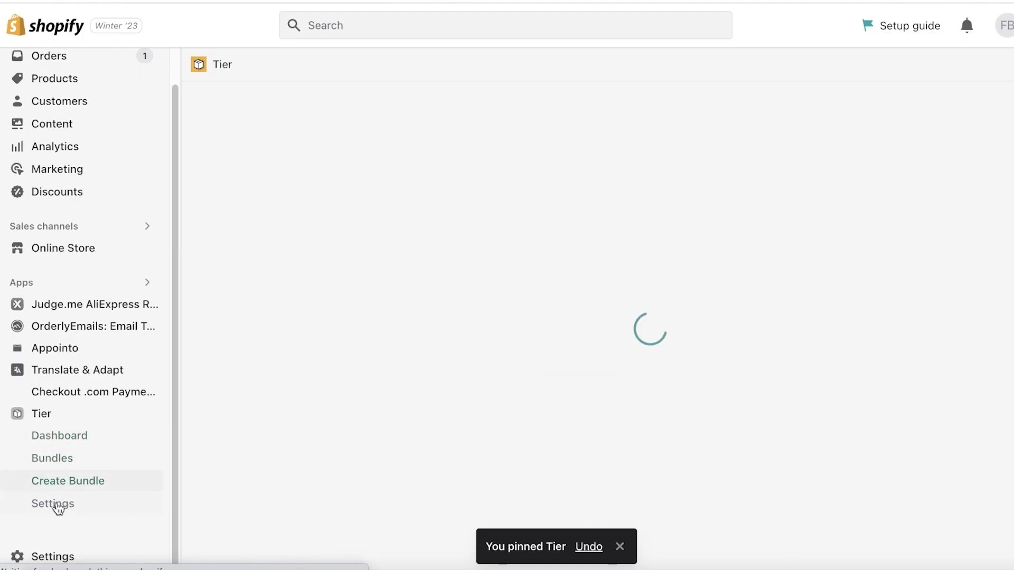
- Check the bundle type choices, then go to Tier's Custom Settings page
{"action": "left_click", "coordinate": [57, 506]}
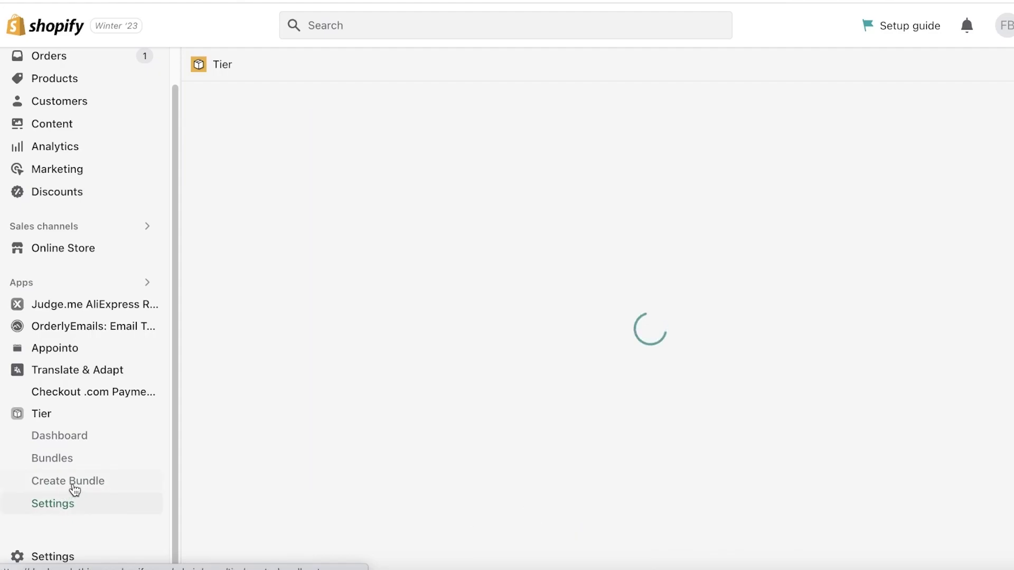
{"action": "left_click", "coordinate": [69, 491]}
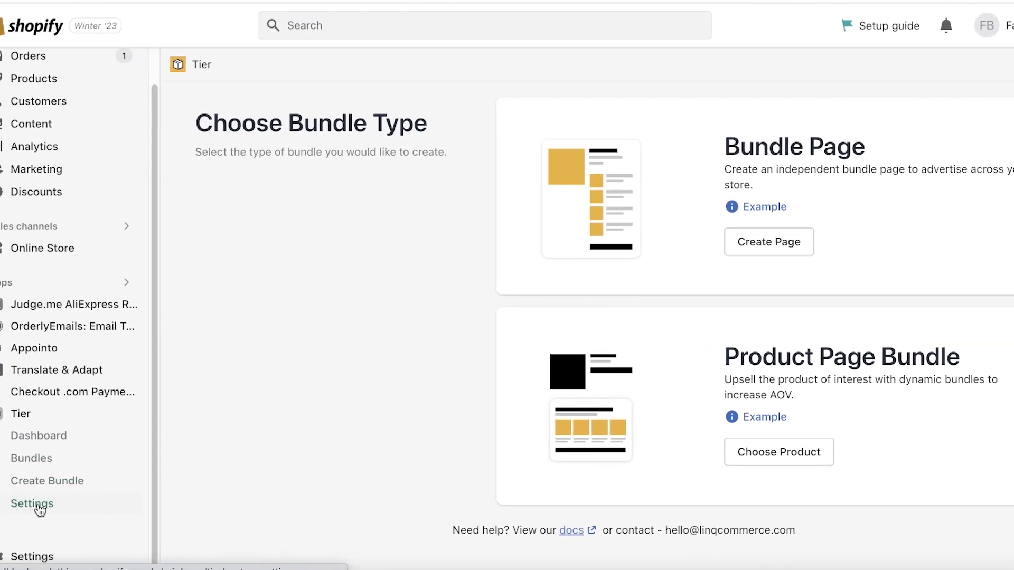
{"action": "left_click", "coordinate": [58, 507]}
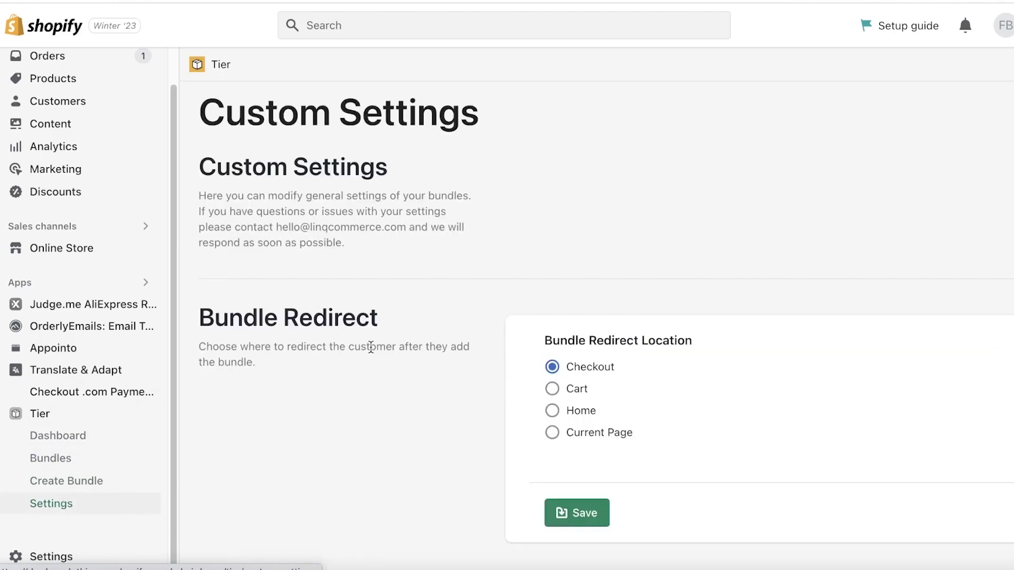
{"action": "scroll", "coordinate": [538, 316], "scroll_direction": "down", "scroll_amount": 3}
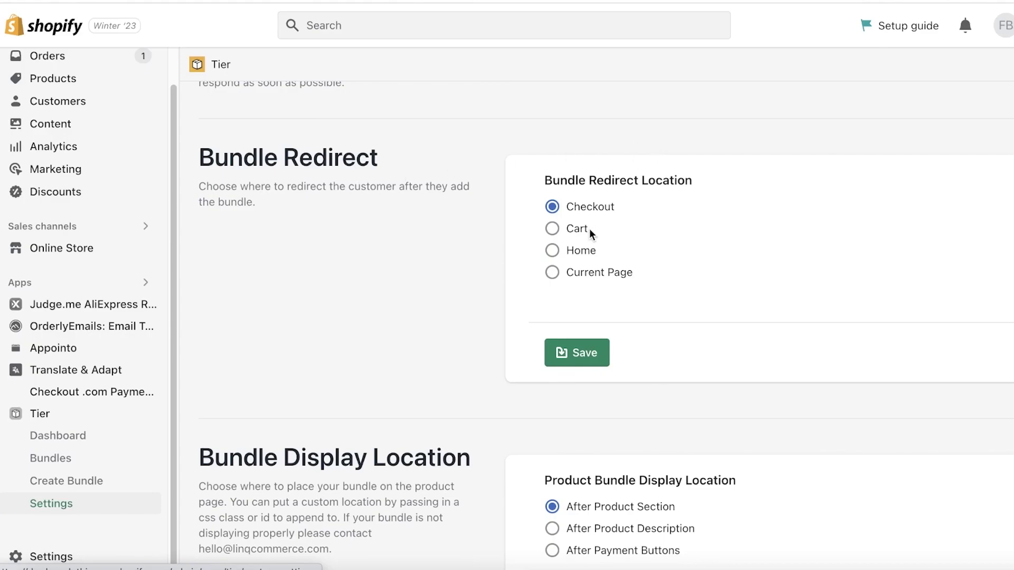
- Set Bundle Redirect Location to Home after trying the Current Page, Cart and Checkout options
{"action": "left_click", "coordinate": [573, 252]}
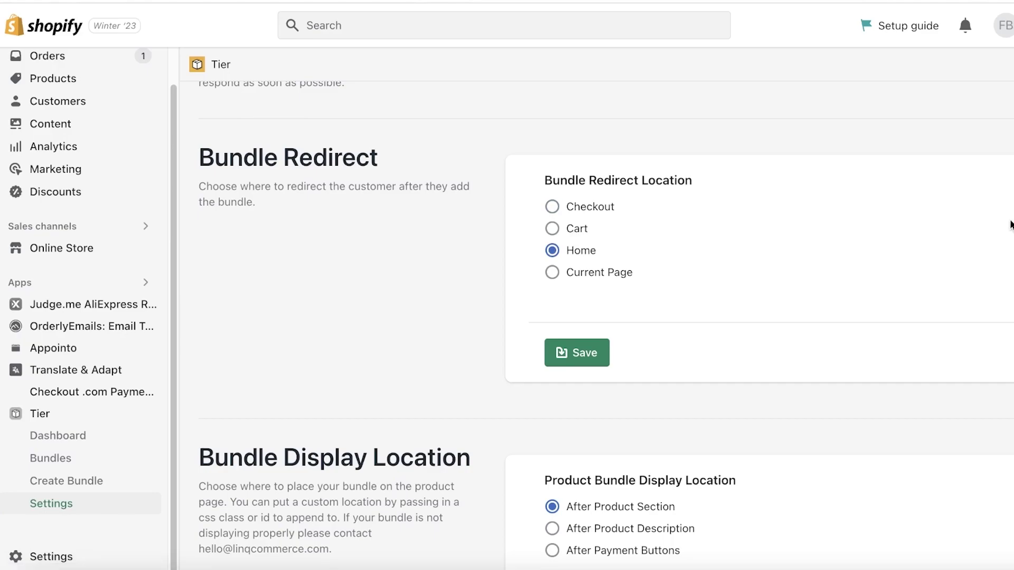
{"action": "left_click", "coordinate": [617, 273]}
{"action": "left_click", "coordinate": [553, 229]}
{"action": "left_click", "coordinate": [556, 209]}
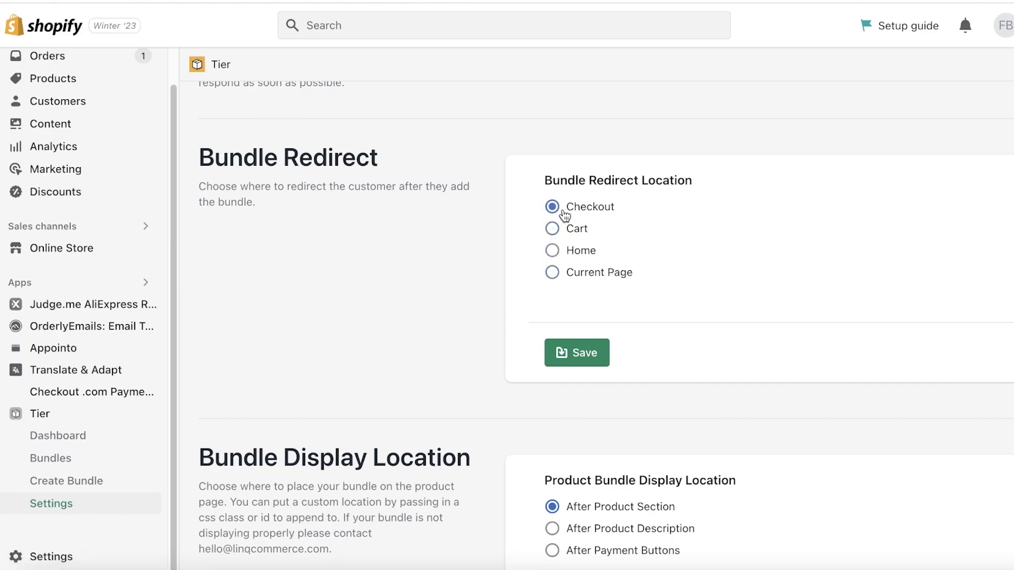
{"action": "left_click", "coordinate": [553, 251]}
- Review the Bundle Display Location and Bundle Automation settings further down
{"action": "scroll", "coordinate": [797, 211], "scroll_direction": "down", "scroll_amount": 6}
{"action": "scroll", "coordinate": [797, 211], "scroll_direction": "up", "scroll_amount": 3}
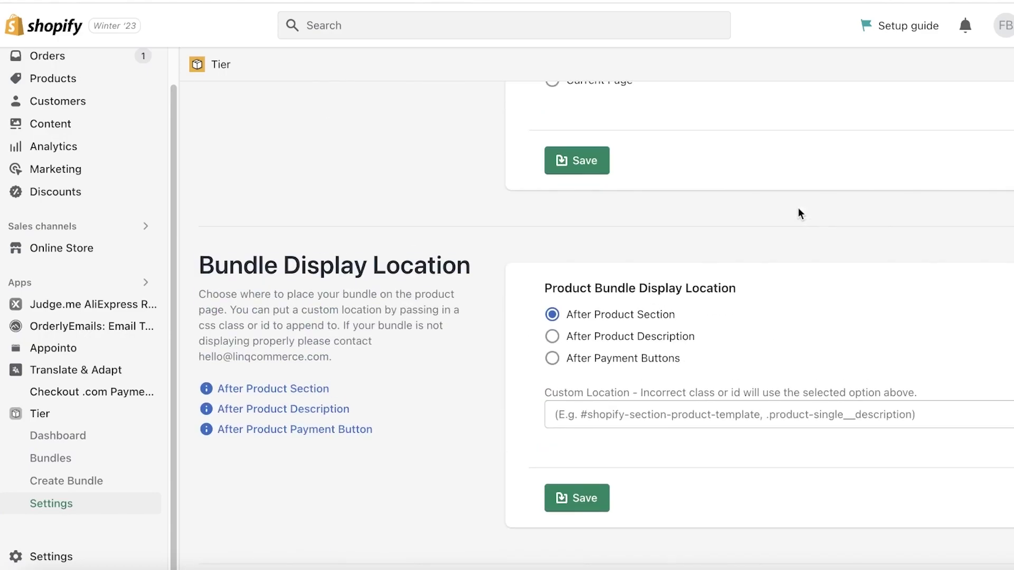
{"action": "scroll", "coordinate": [797, 212], "scroll_direction": "up", "scroll_amount": 5}
{"action": "scroll", "coordinate": [762, 290], "scroll_direction": "down", "scroll_amount": 4}
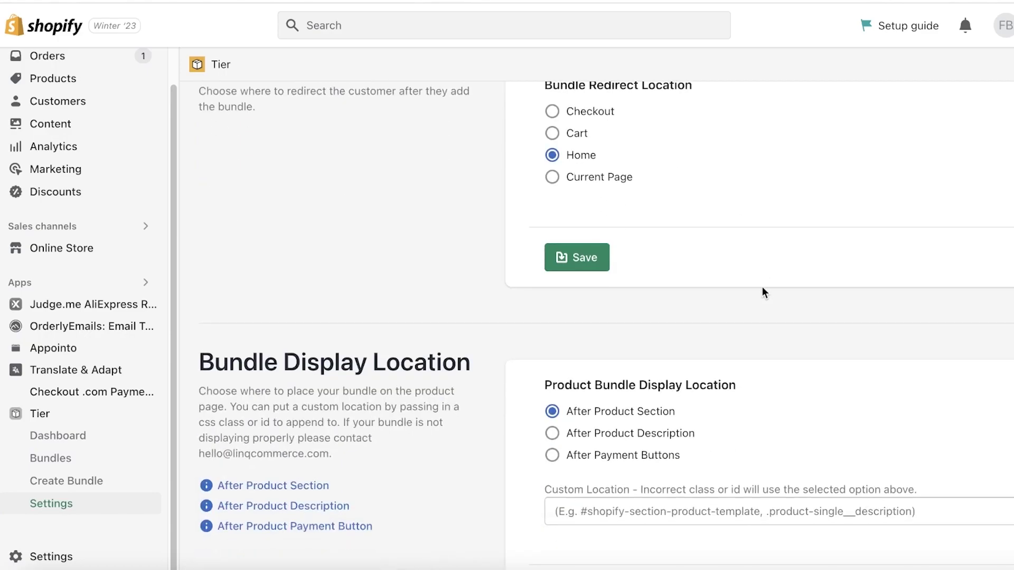
{"action": "scroll", "coordinate": [783, 239], "scroll_direction": "up", "scroll_amount": 4}
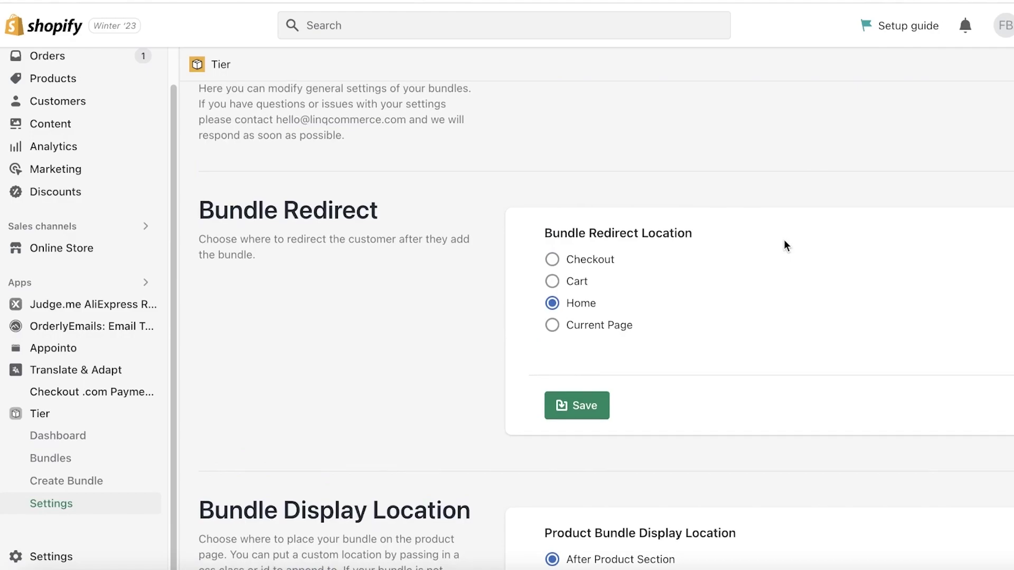
{"action": "scroll", "coordinate": [783, 240], "scroll_direction": "down", "scroll_amount": 4}
{"action": "scroll", "coordinate": [784, 243], "scroll_direction": "down", "scroll_amount": 4}
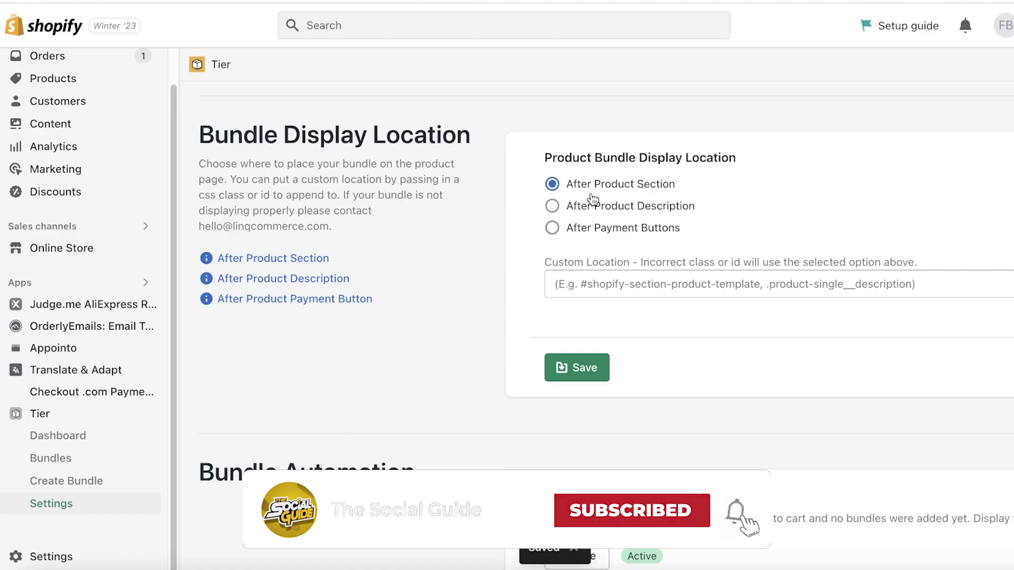
{"action": "scroll", "coordinate": [591, 220], "scroll_direction": "down", "scroll_amount": 10}
{"action": "scroll", "coordinate": [570, 221], "scroll_direction": "up", "scroll_amount": 4}
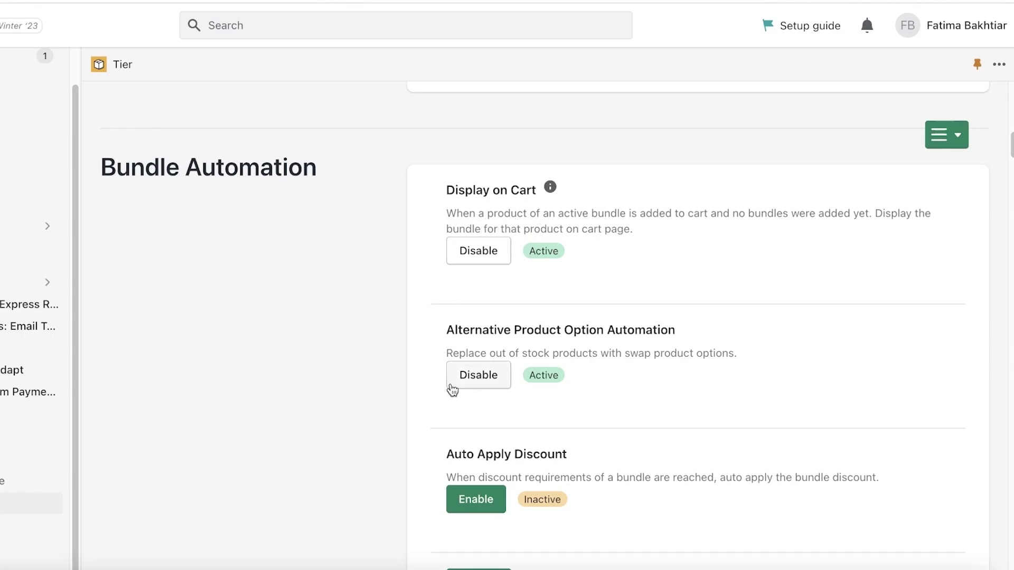
{"action": "scroll", "coordinate": [528, 327], "scroll_direction": "down", "scroll_amount": 10}
{"action": "scroll", "coordinate": [482, 355], "scroll_direction": "up", "scroll_amount": 3}
{"action": "scroll", "coordinate": [482, 355], "scroll_direction": "down", "scroll_amount": 8}
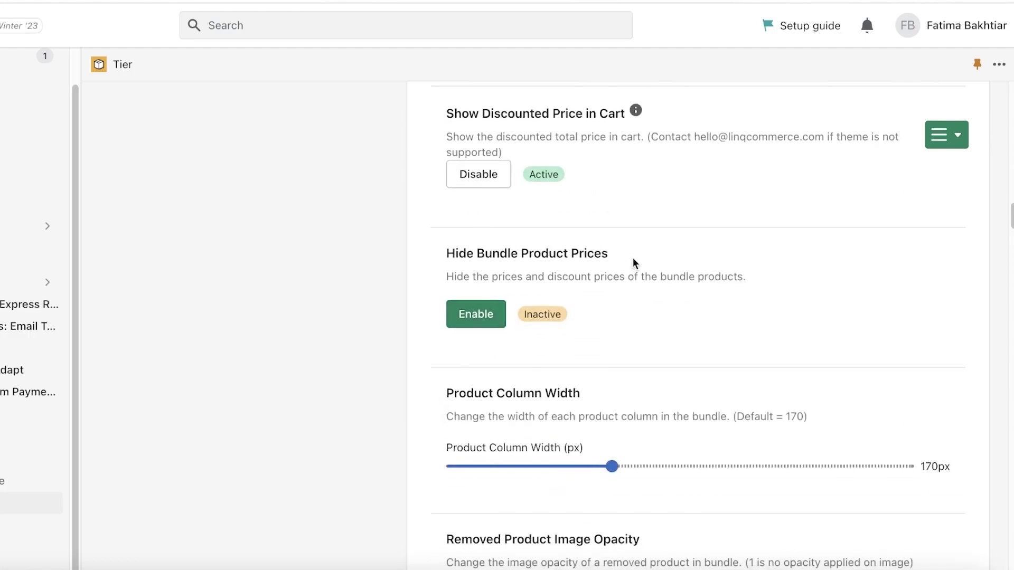
{"action": "scroll", "coordinate": [476, 319], "scroll_direction": "down", "scroll_amount": 1}
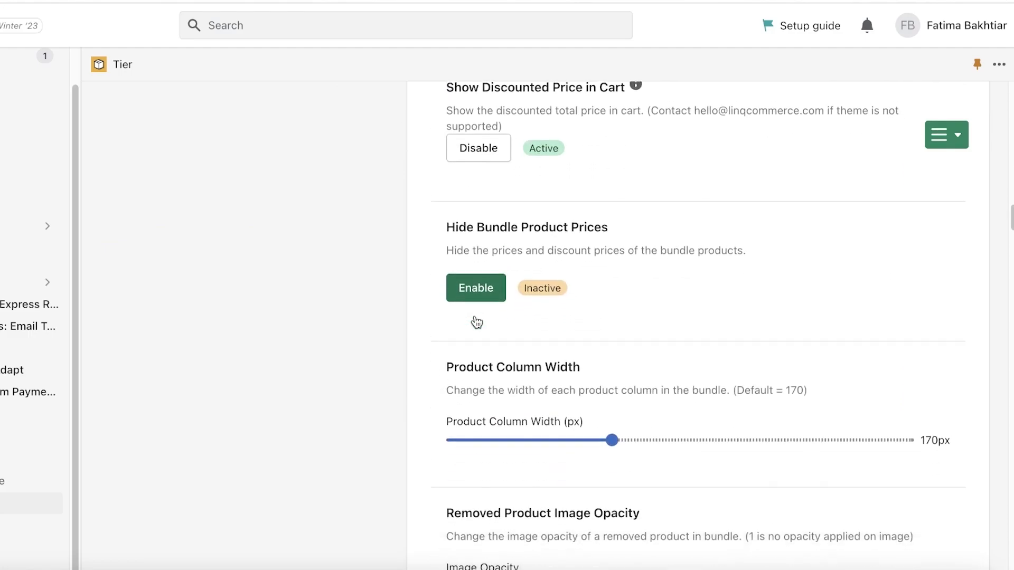
{"action": "scroll", "coordinate": [477, 322], "scroll_direction": "down", "scroll_amount": 8}
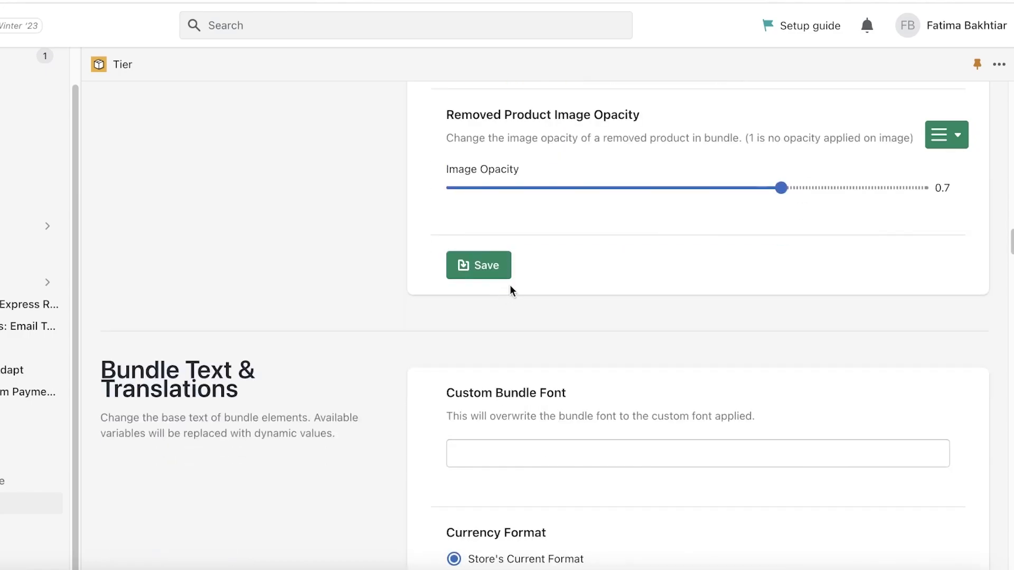
{"action": "scroll", "coordinate": [628, 274], "scroll_direction": "down", "scroll_amount": 15}
{"action": "scroll", "coordinate": [629, 274], "scroll_direction": "up", "scroll_amount": 12}
{"action": "scroll", "coordinate": [628, 274], "scroll_direction": "down", "scroll_amount": 1}
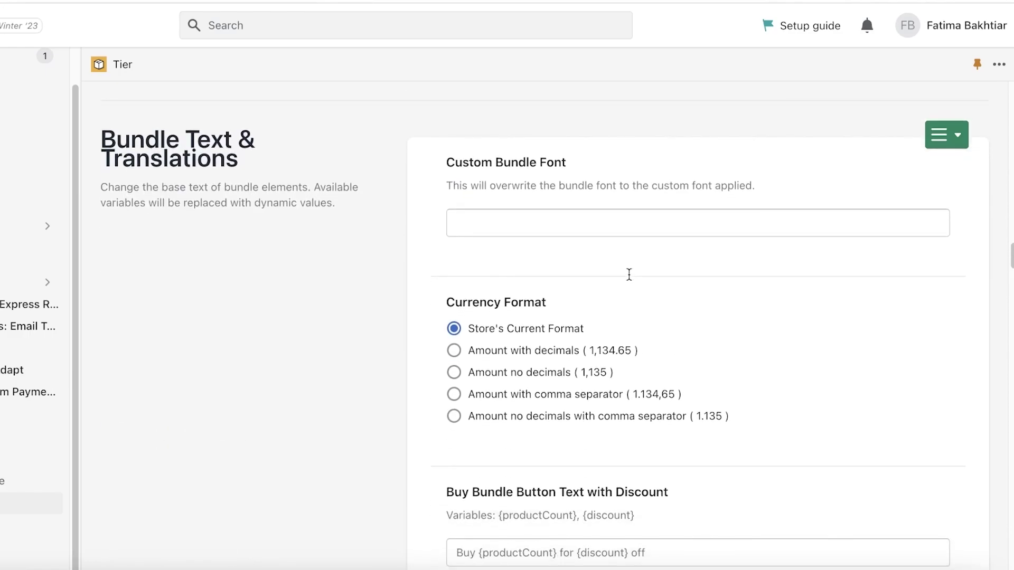
{"action": "scroll", "coordinate": [628, 274], "scroll_direction": "down", "scroll_amount": 1}
{"action": "scroll", "coordinate": [435, 198], "scroll_direction": "down", "scroll_amount": 6}
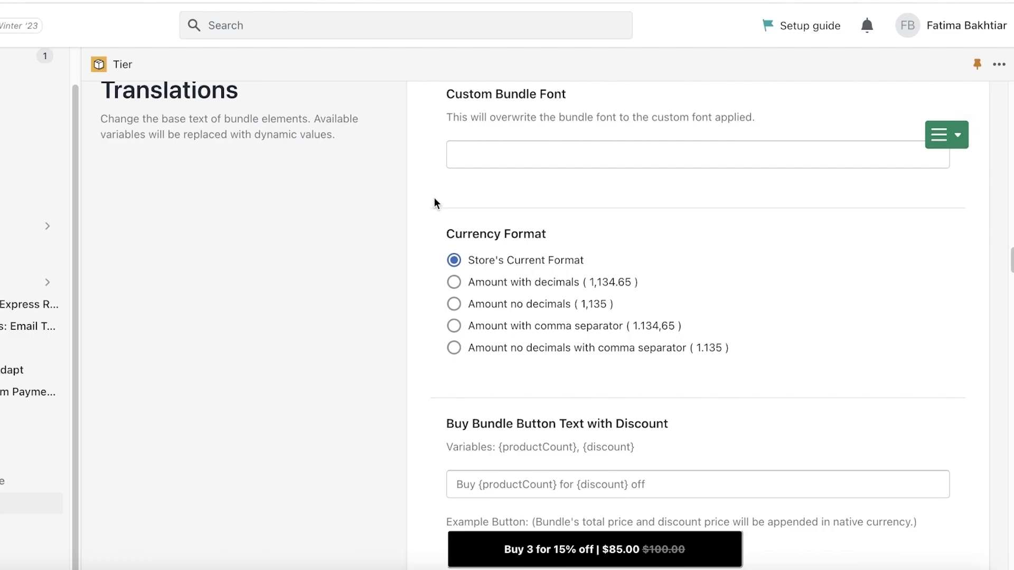
{"action": "scroll", "coordinate": [435, 198], "scroll_direction": "down", "scroll_amount": 20}
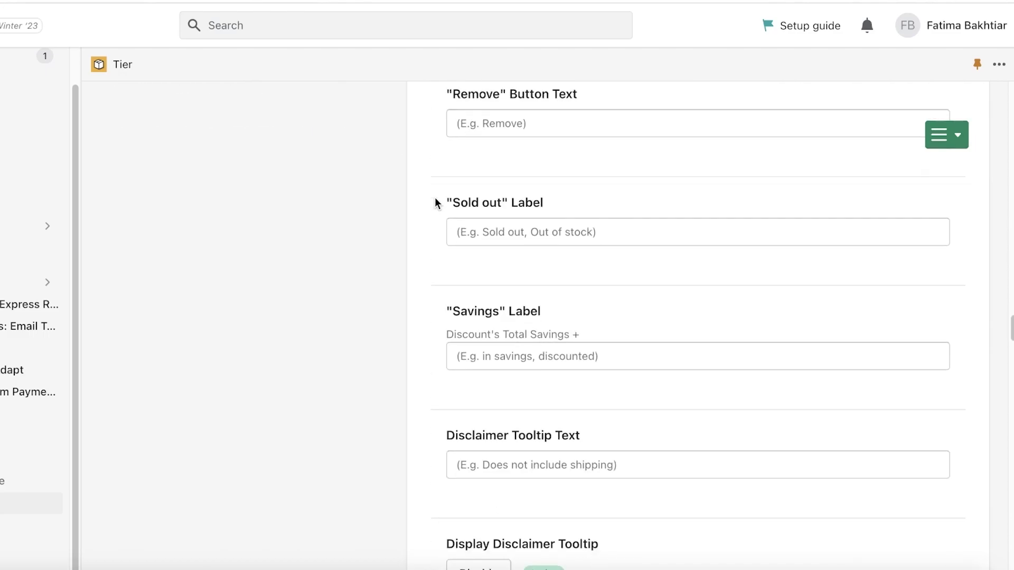
{"action": "scroll", "coordinate": [437, 200], "scroll_direction": "up", "scroll_amount": 12}
{"action": "scroll", "coordinate": [566, 214], "scroll_direction": "up", "scroll_amount": 9}
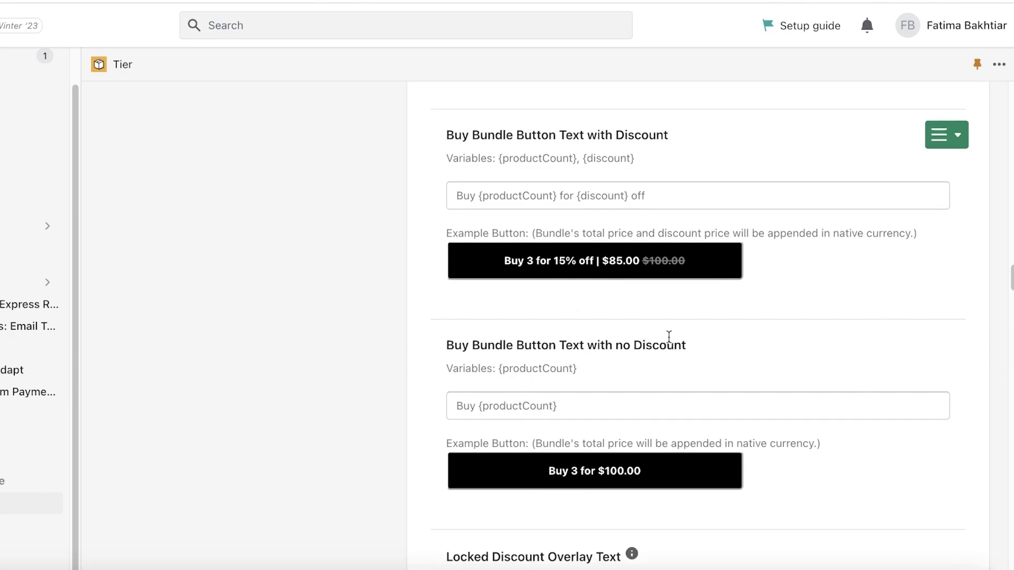
{"action": "scroll", "coordinate": [533, 273], "scroll_direction": "up", "scroll_amount": 1}
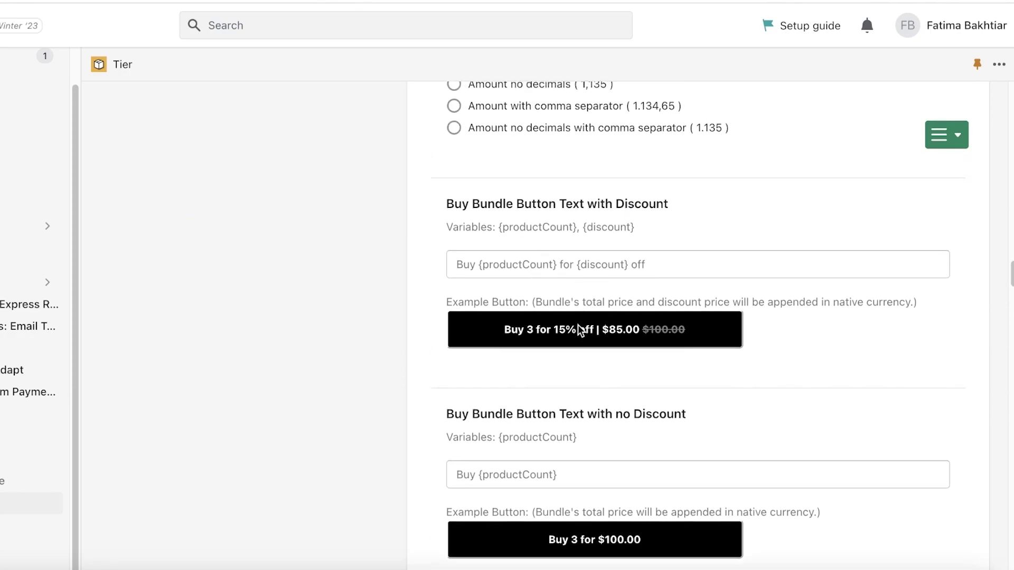
{"action": "left_click", "coordinate": [547, 259]}
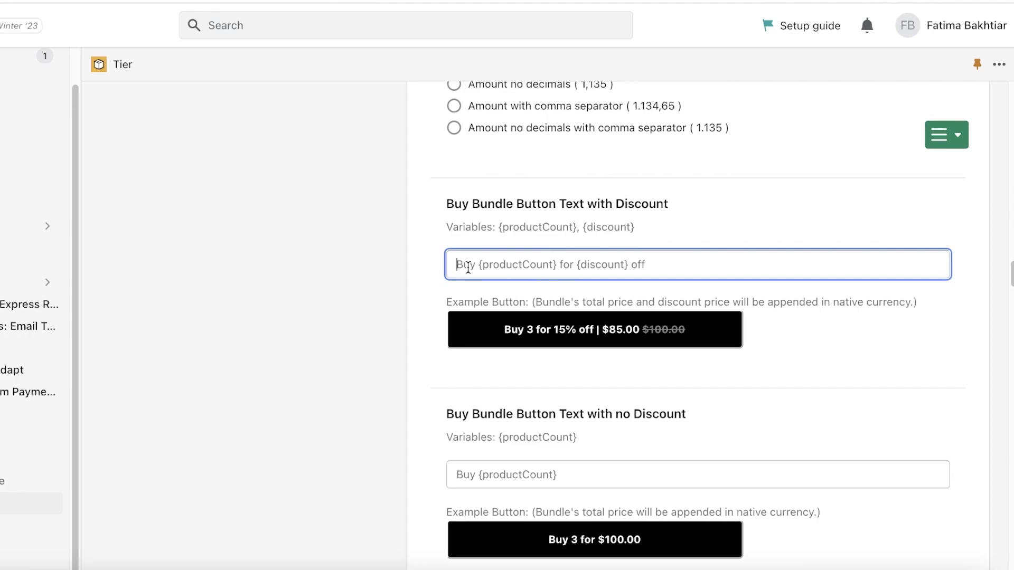
{"action": "scroll", "coordinate": [599, 252], "scroll_direction": "up", "scroll_amount": 4}
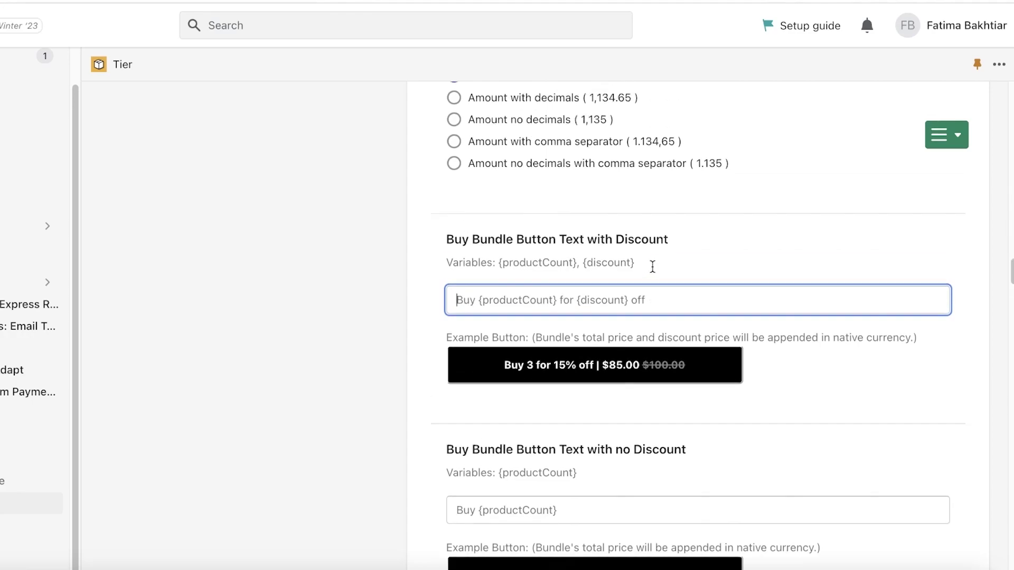
{"action": "scroll", "coordinate": [543, 201], "scroll_direction": "up", "scroll_amount": 3}
{"action": "scroll", "coordinate": [847, 256], "scroll_direction": "up", "scroll_amount": 20}
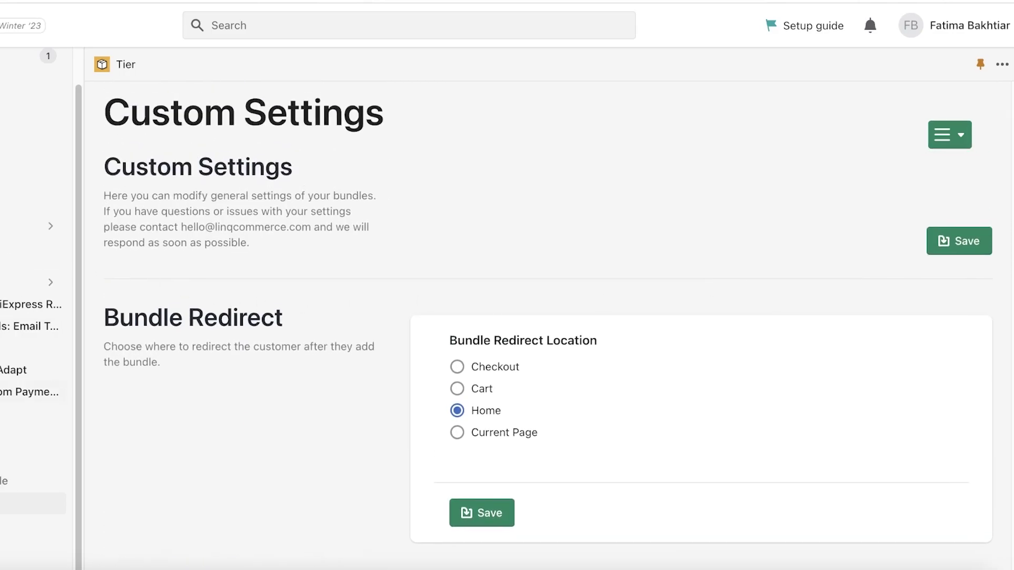
- Go to Tier's Bundles list and start a new bundle, reaching Choose Bundle Type
{"action": "left_click", "coordinate": [70, 459]}
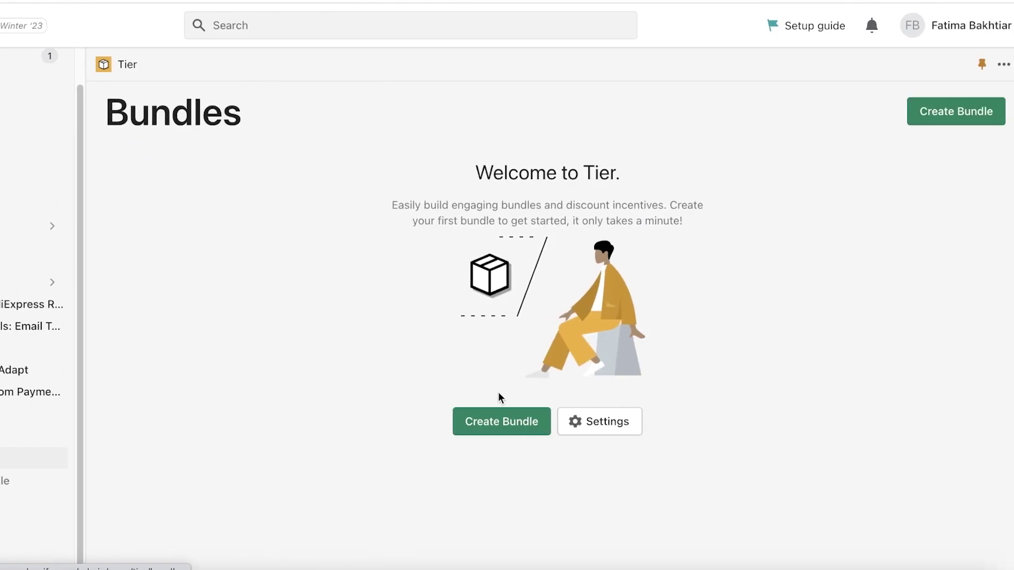
{"action": "left_click", "coordinate": [506, 428]}
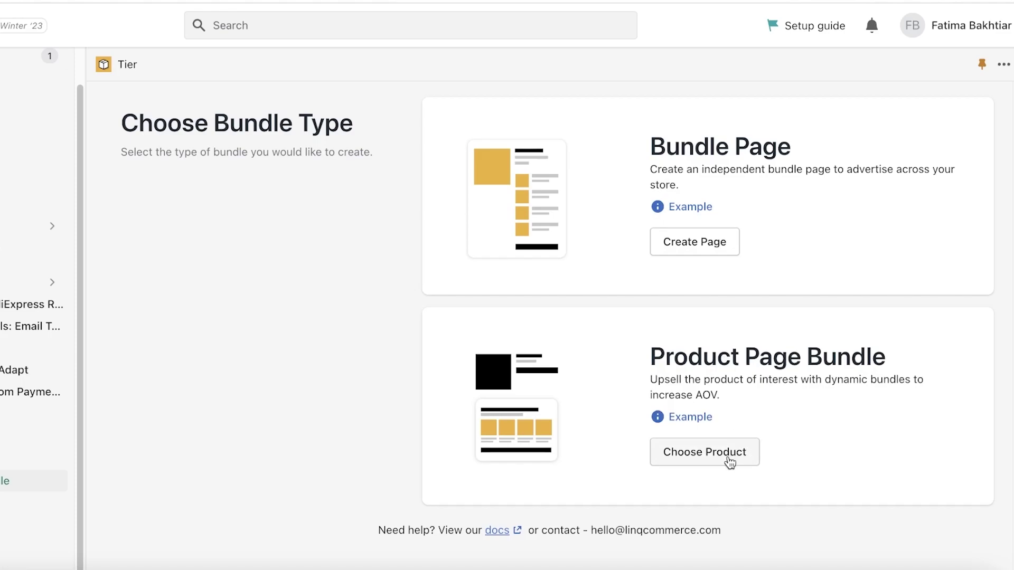
- Choose the standalone Bundle Page type and look over the empty bundle form
{"action": "left_click", "coordinate": [709, 252]}
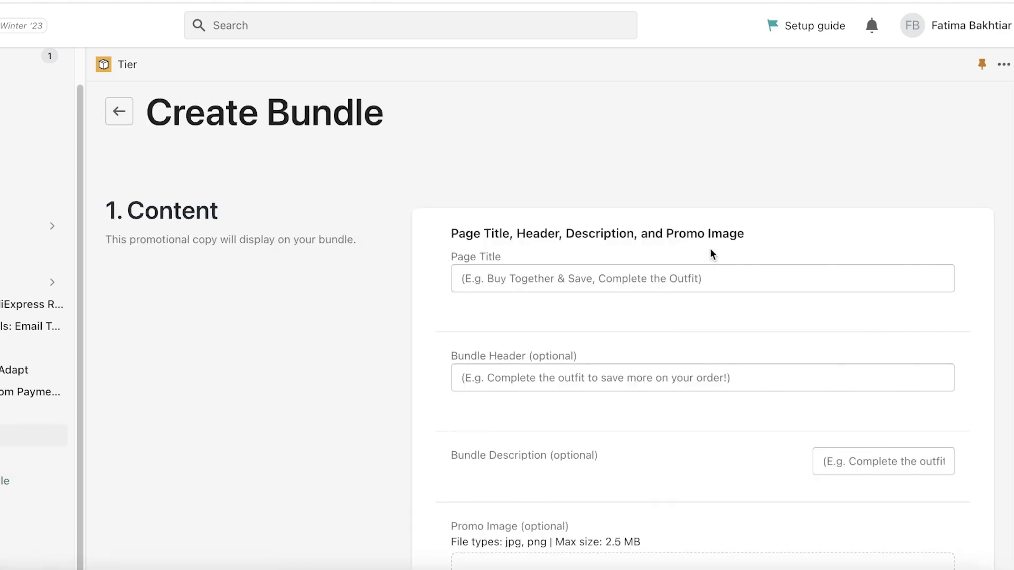
{"action": "scroll", "coordinate": [647, 248], "scroll_direction": "down", "scroll_amount": 10}
{"action": "scroll", "coordinate": [756, 245], "scroll_direction": "up", "scroll_amount": 12}
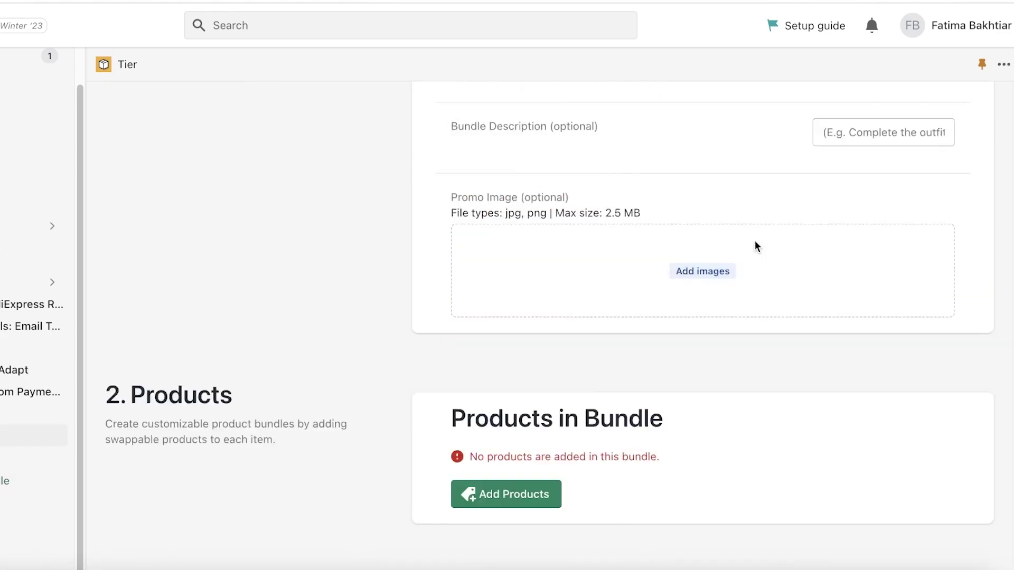
{"action": "scroll", "coordinate": [752, 181], "scroll_direction": "down", "scroll_amount": 5}
{"action": "scroll", "coordinate": [581, 239], "scroll_direction": "down", "scroll_amount": 2}
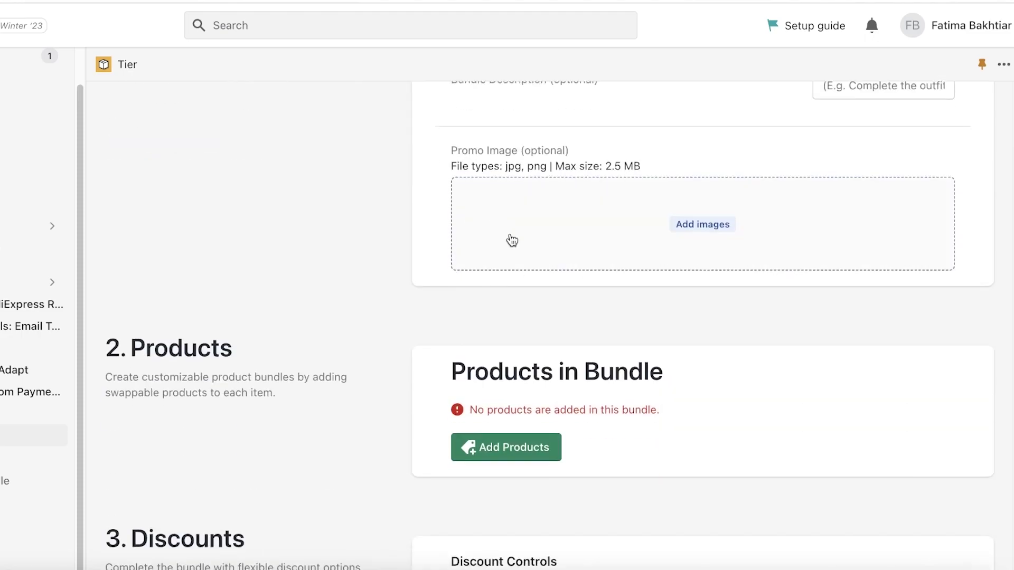
{"action": "scroll", "coordinate": [523, 247], "scroll_direction": "up", "scroll_amount": 4}
{"action": "scroll", "coordinate": [537, 259], "scroll_direction": "down", "scroll_amount": 8}
{"action": "scroll", "coordinate": [576, 257], "scroll_direction": "up", "scroll_amount": 7}
{"action": "scroll", "coordinate": [607, 246], "scroll_direction": "up", "scroll_amount": 4}
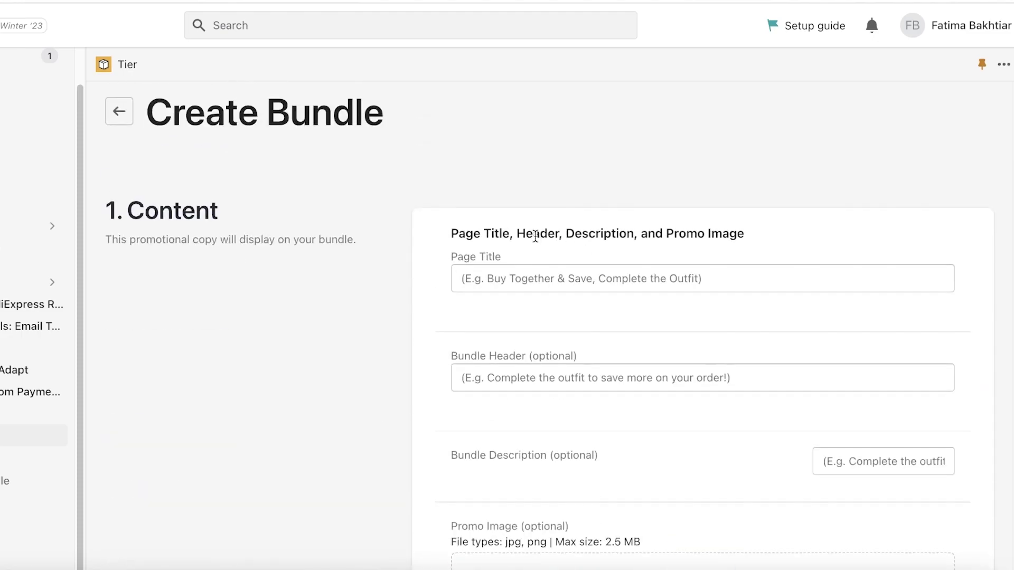
{"action": "scroll", "coordinate": [580, 249], "scroll_direction": "down", "scroll_amount": 7}
{"action": "scroll", "coordinate": [522, 252], "scroll_direction": "up", "scroll_amount": 5}
{"action": "scroll", "coordinate": [537, 285], "scroll_direction": "up", "scroll_amount": 2}
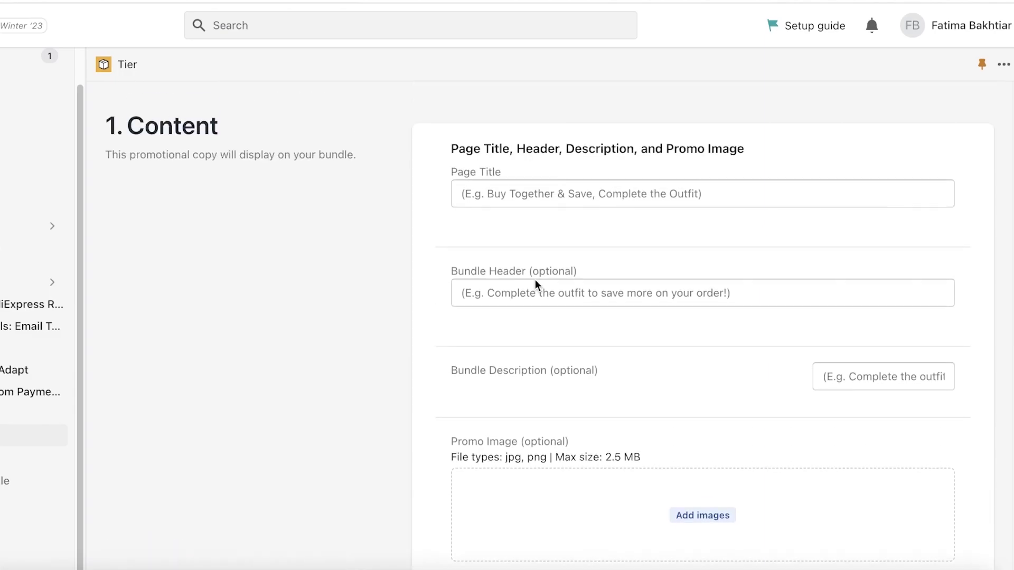
{"action": "scroll", "coordinate": [536, 280], "scroll_direction": "down", "scroll_amount": 3}
{"action": "scroll", "coordinate": [536, 282], "scroll_direction": "up", "scroll_amount": 4}
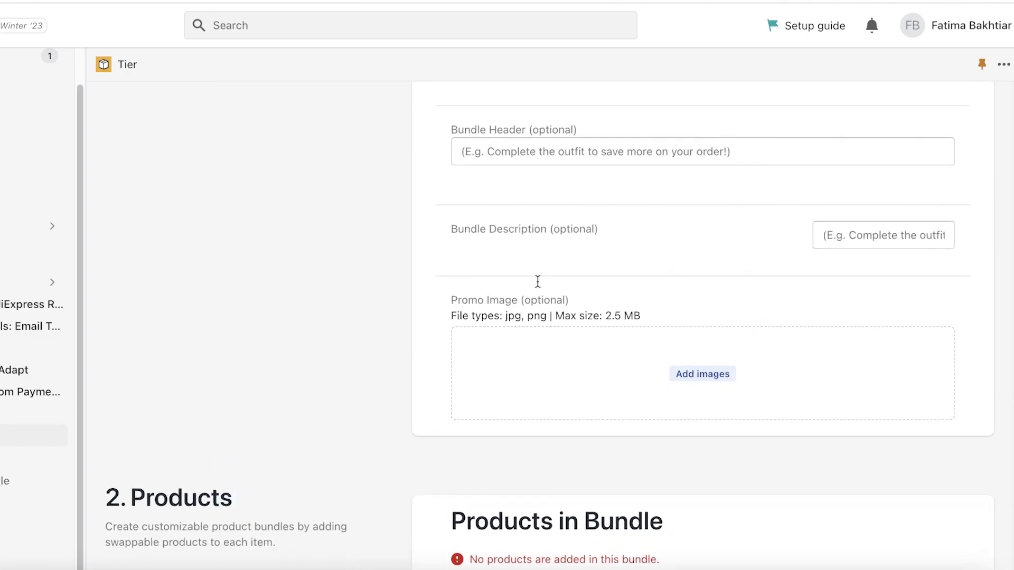
- Paste 'Bundle Discounts' as Page Title and 'Buy more and Save More' as Bundle Header
{"action": "left_click", "coordinate": [550, 206]}
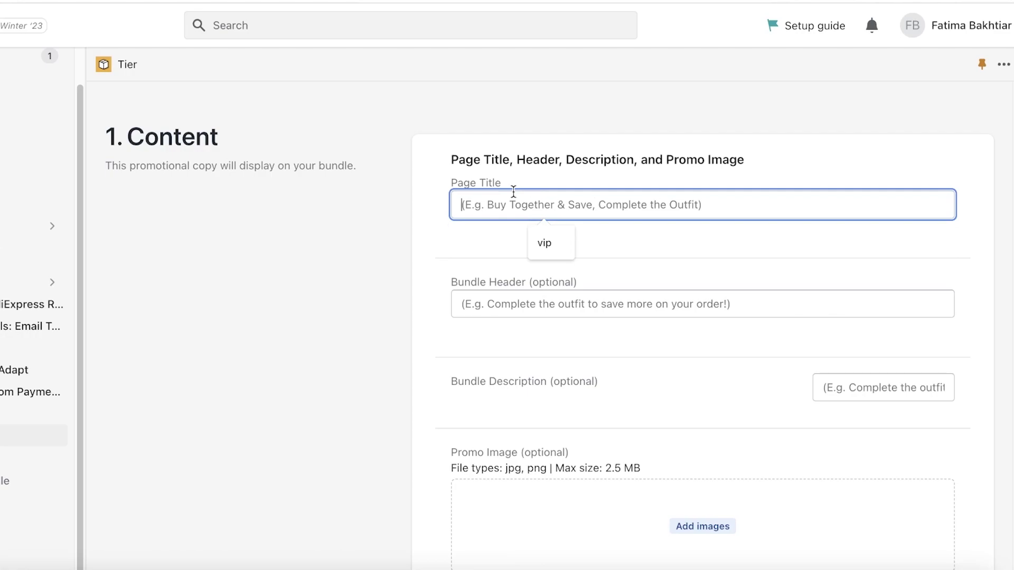
{"action": "type", "text": "Bundle Discounts"}
{"action": "left_click", "coordinate": [571, 305]}
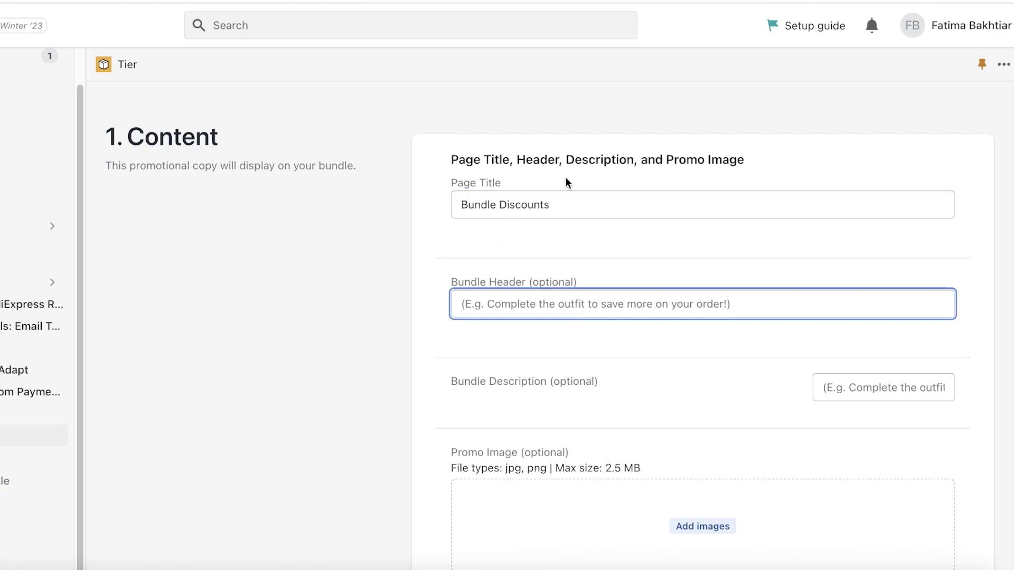
{"action": "type", "text": "Buy more and Save More"}
{"action": "scroll", "coordinate": [605, 334], "scroll_direction": "down", "scroll_amount": 3}
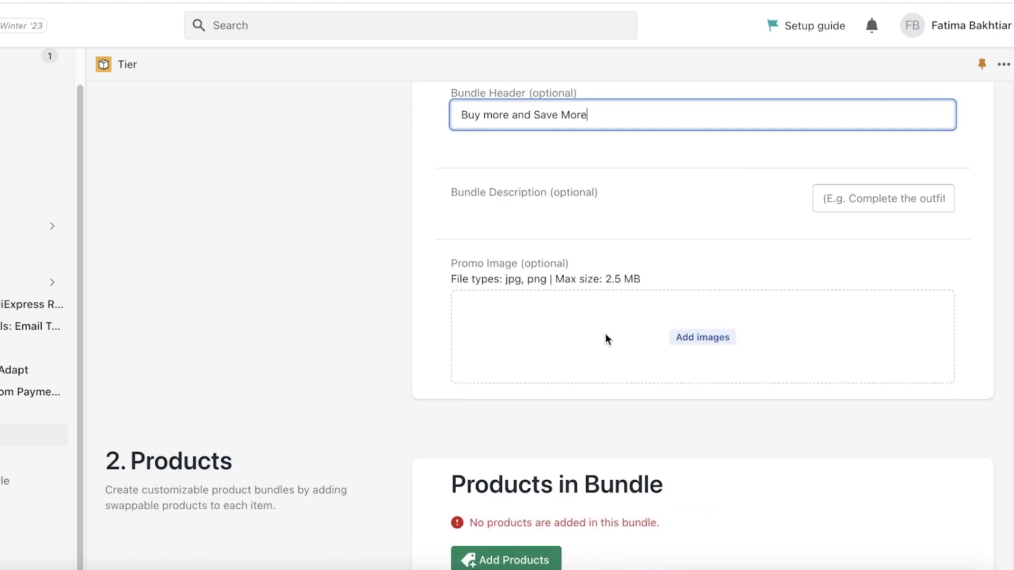
{"action": "scroll", "coordinate": [889, 287], "scroll_direction": "down", "scroll_amount": 5}
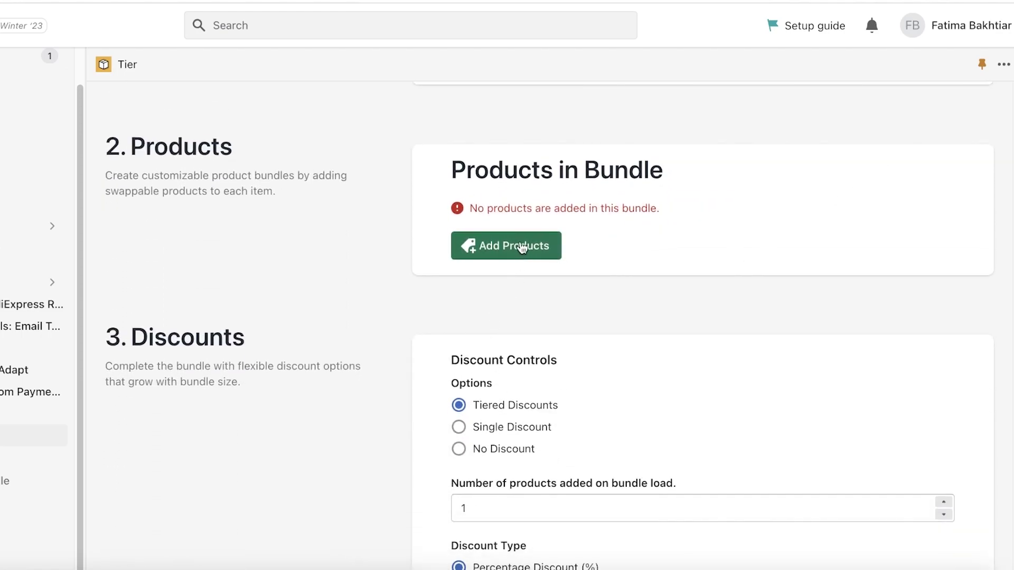
{"action": "left_click", "coordinate": [507, 245]}
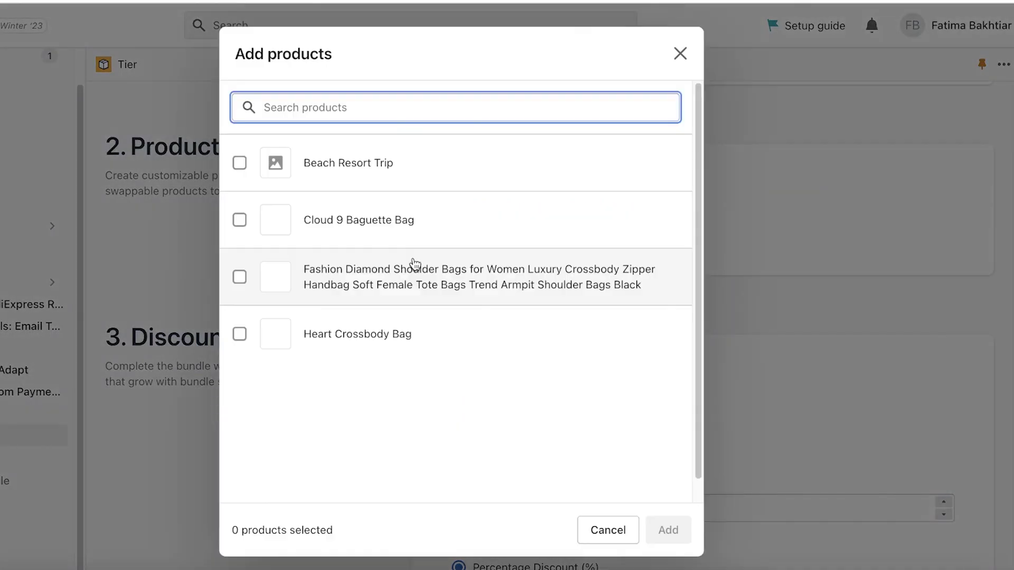
{"action": "left_click", "coordinate": [239, 336]}
{"action": "left_click", "coordinate": [239, 220]}
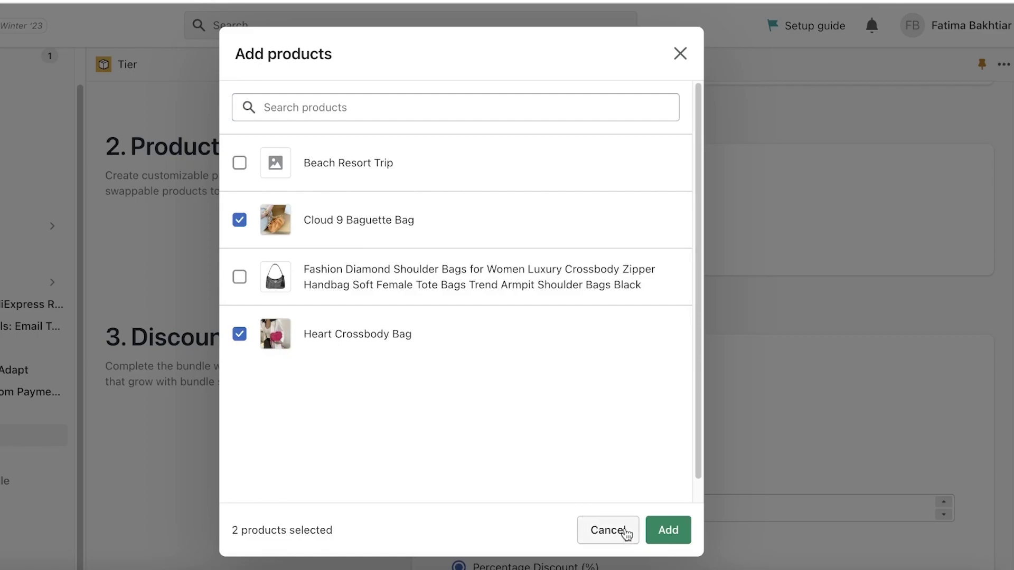
{"action": "left_click", "coordinate": [668, 530]}
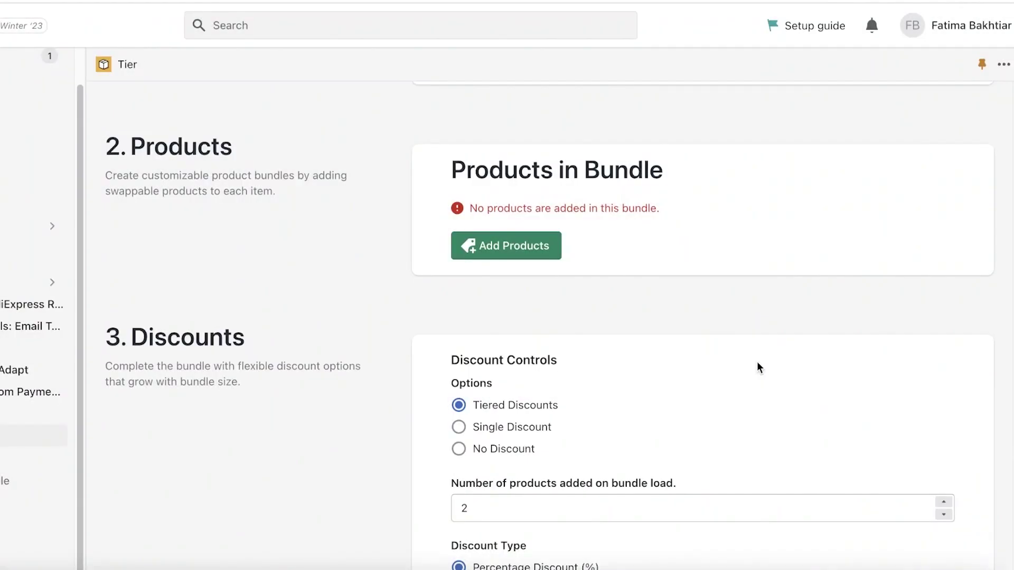
{"action": "scroll", "coordinate": [726, 280], "scroll_direction": "down", "scroll_amount": 5}
{"action": "scroll", "coordinate": [726, 299], "scroll_direction": "up", "scroll_amount": 2}
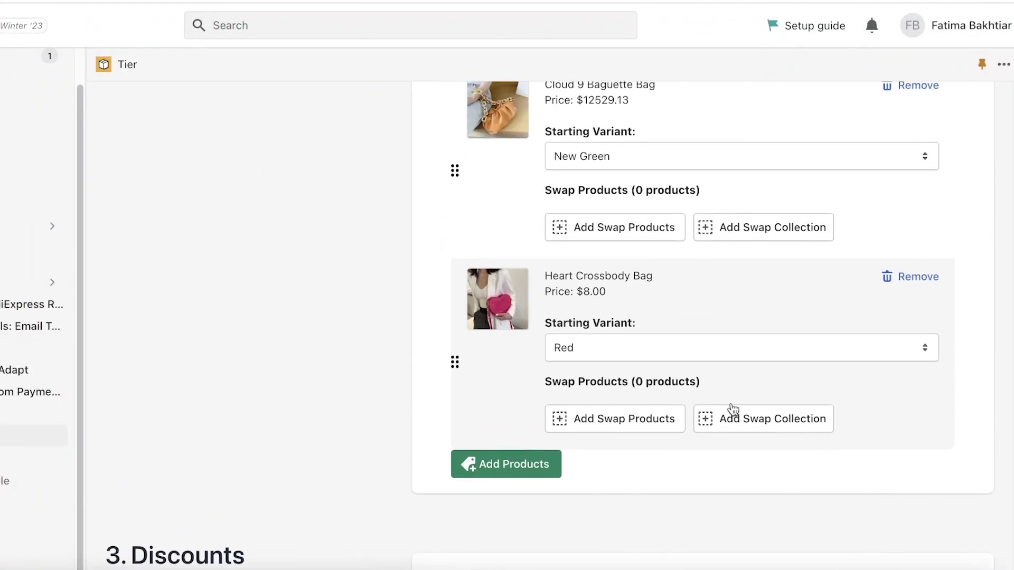
{"action": "scroll", "coordinate": [760, 281], "scroll_direction": "up", "scroll_amount": 2}
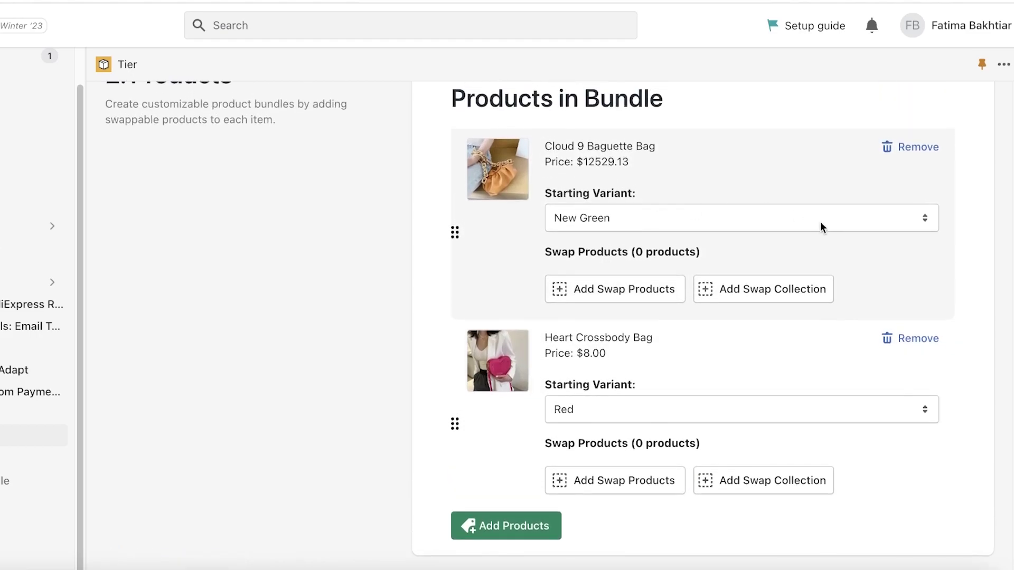
{"action": "scroll", "coordinate": [815, 256], "scroll_direction": "down", "scroll_amount": 10}
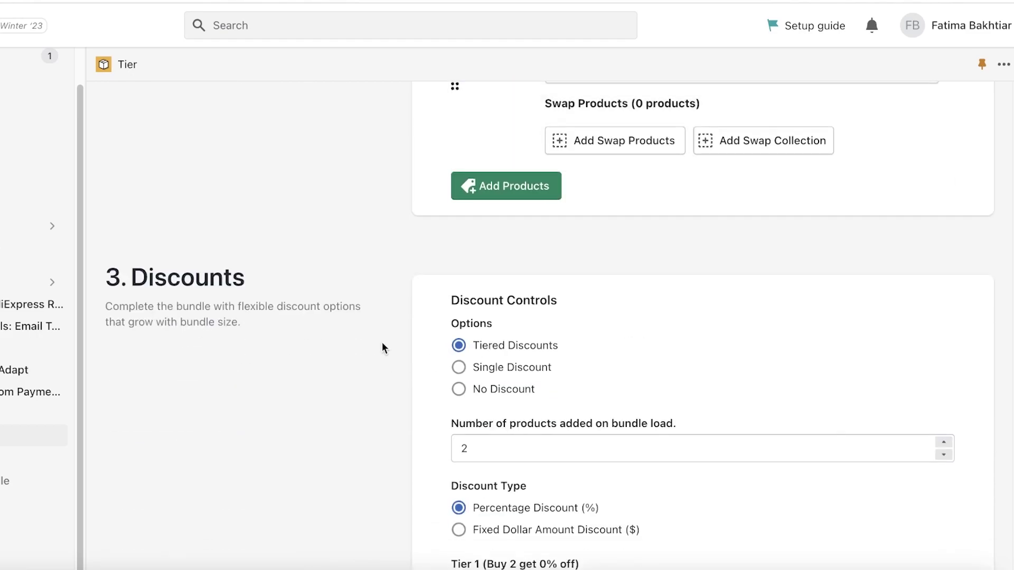
{"action": "left_click", "coordinate": [506, 251]}
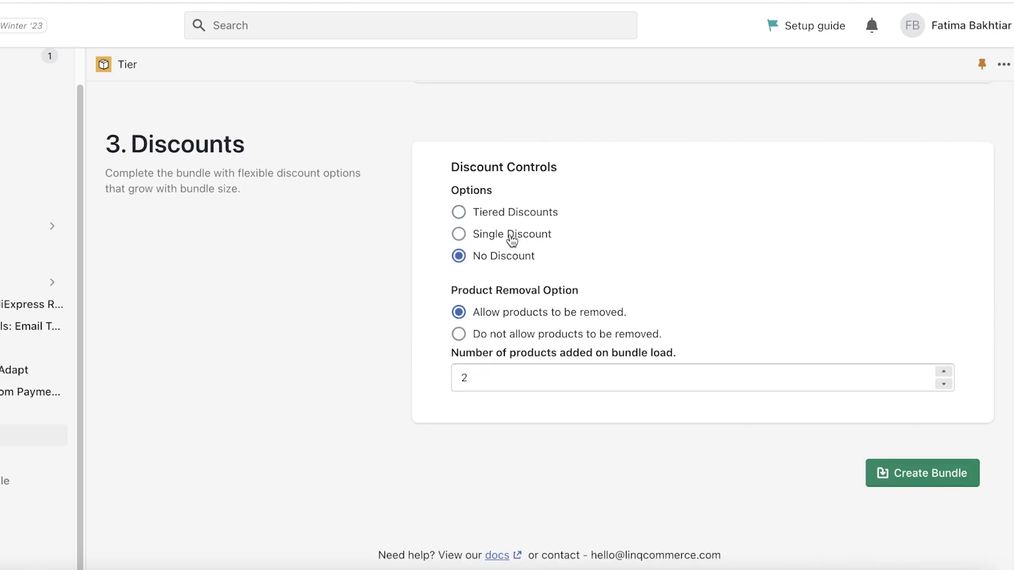
{"action": "left_click", "coordinate": [513, 240]}
{"action": "left_click", "coordinate": [521, 216]}
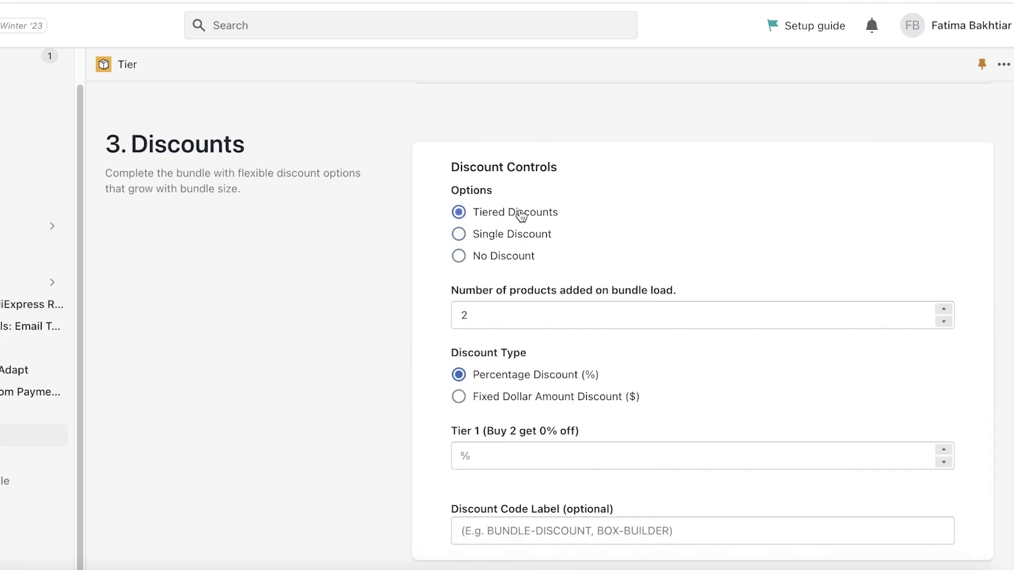
{"action": "left_click", "coordinate": [522, 320]}
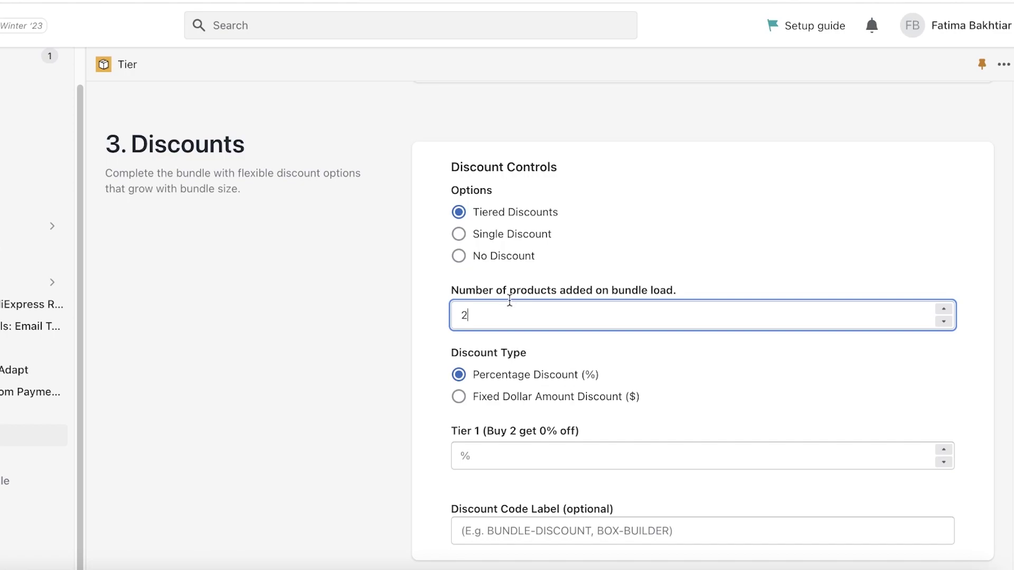
{"action": "scroll", "coordinate": [581, 256], "scroll_direction": "down", "scroll_amount": 1}
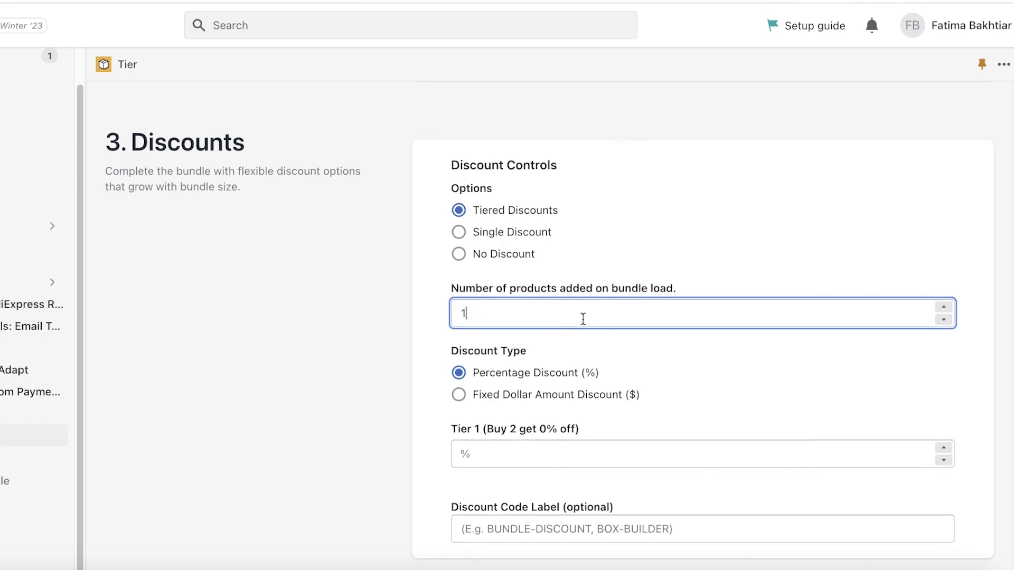
{"action": "scroll", "coordinate": [592, 319], "scroll_direction": "up", "scroll_amount": 1}
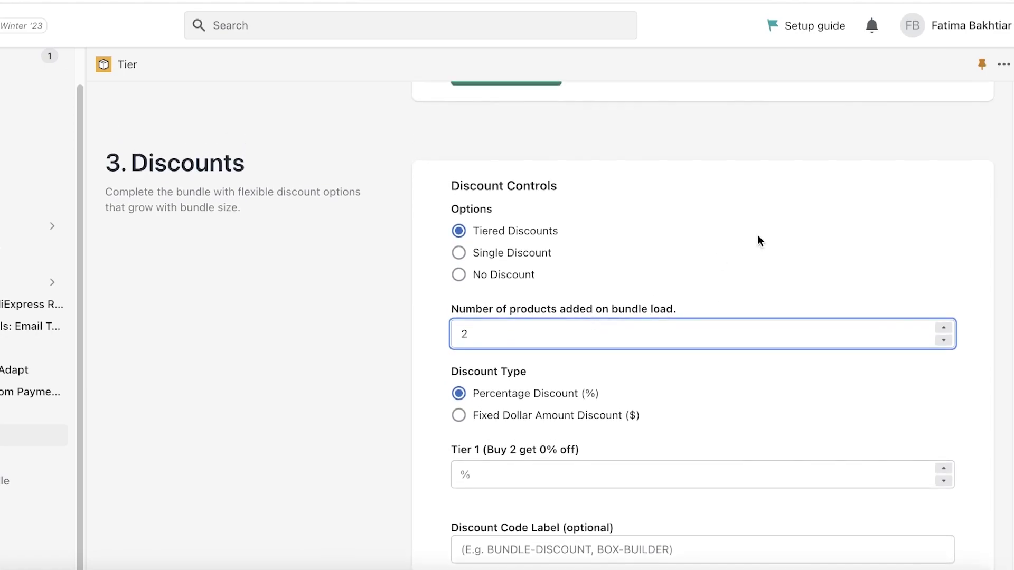
{"action": "left_click", "coordinate": [758, 238]}
{"action": "scroll", "coordinate": [739, 279], "scroll_direction": "down", "scroll_amount": 1}
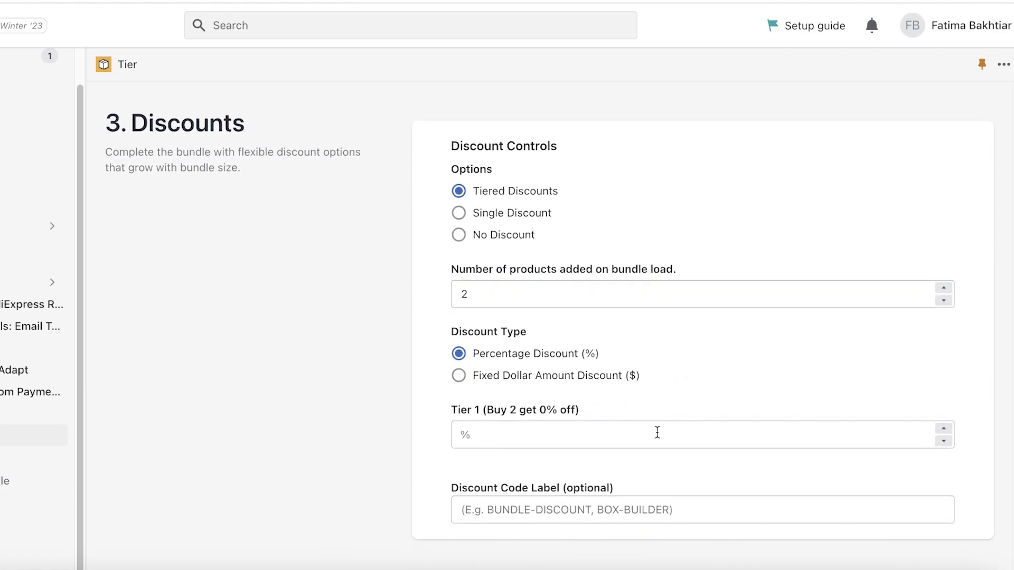
{"action": "left_click", "coordinate": [530, 427]}
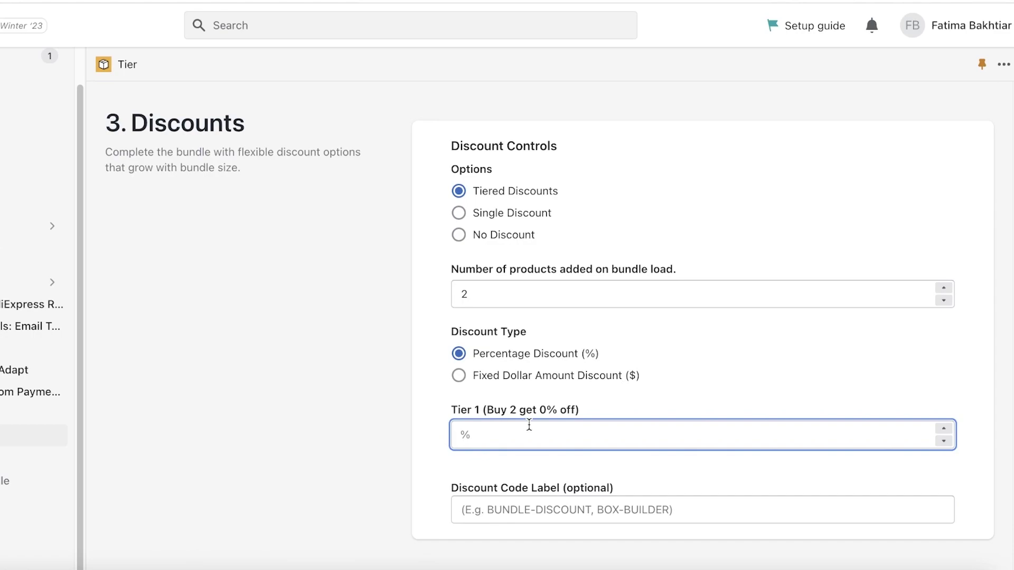
- Keep the products-added-on-load count at 2 and choose Single Discount
{"action": "type", "text": "10"}
{"action": "left_click", "coordinate": [616, 303]}
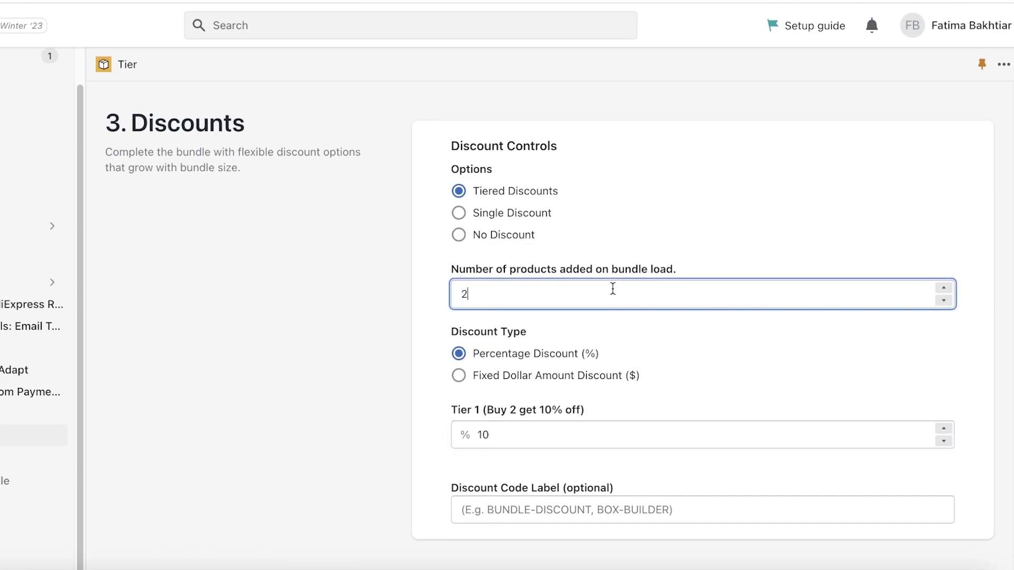
{"action": "left_click", "coordinate": [654, 357]}
{"action": "scroll", "coordinate": [659, 360], "scroll_direction": "down", "scroll_amount": 1}
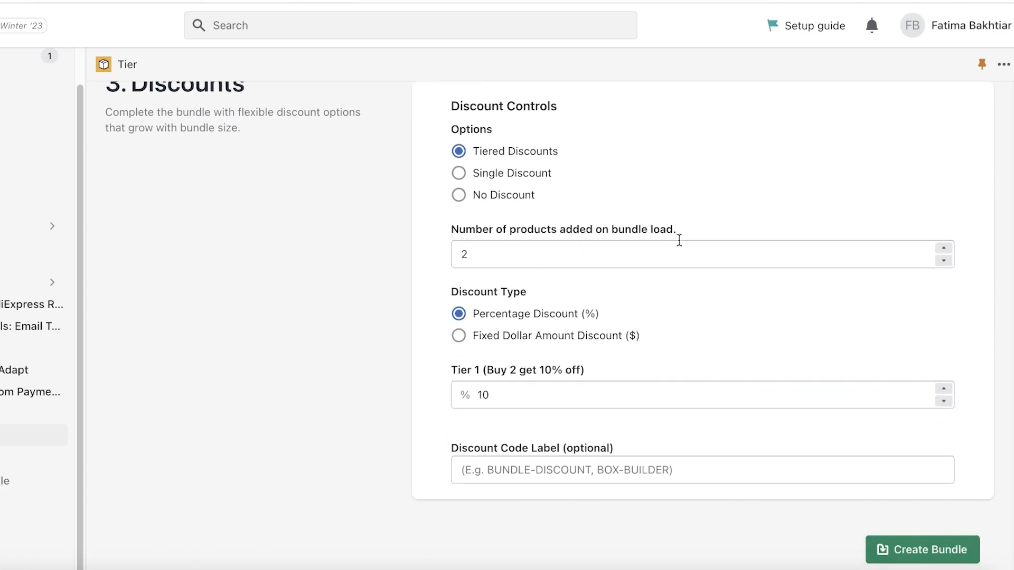
{"action": "left_click", "coordinate": [514, 178]}
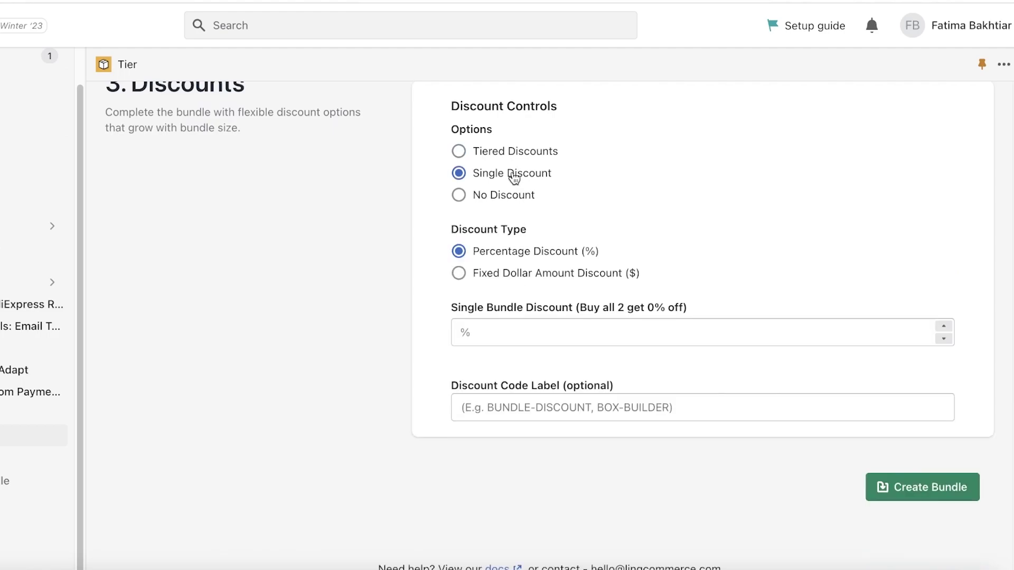
{"action": "scroll", "coordinate": [597, 227], "scroll_direction": "up", "scroll_amount": 8}
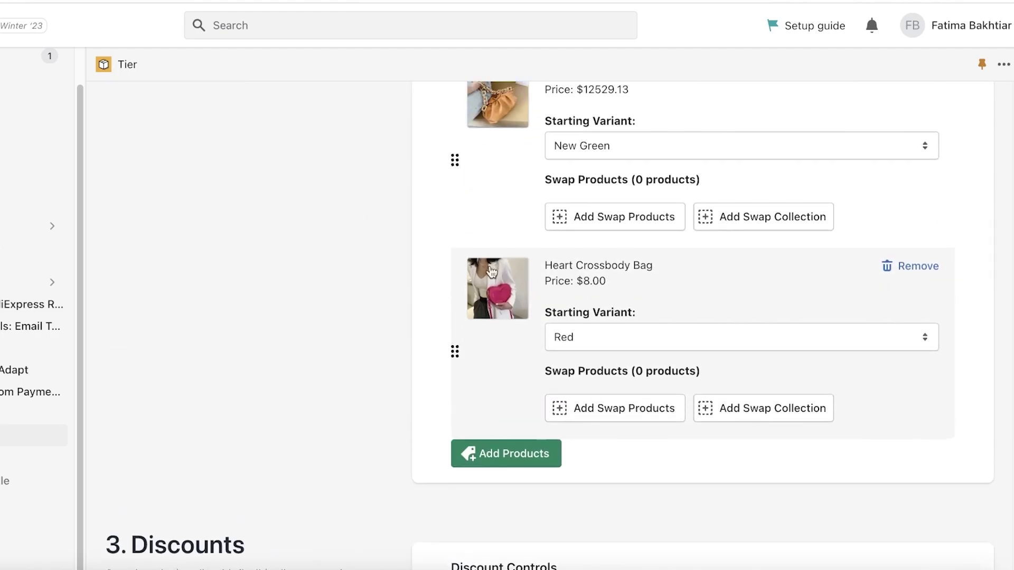
{"action": "scroll", "coordinate": [485, 389], "scroll_direction": "down", "scroll_amount": 8}
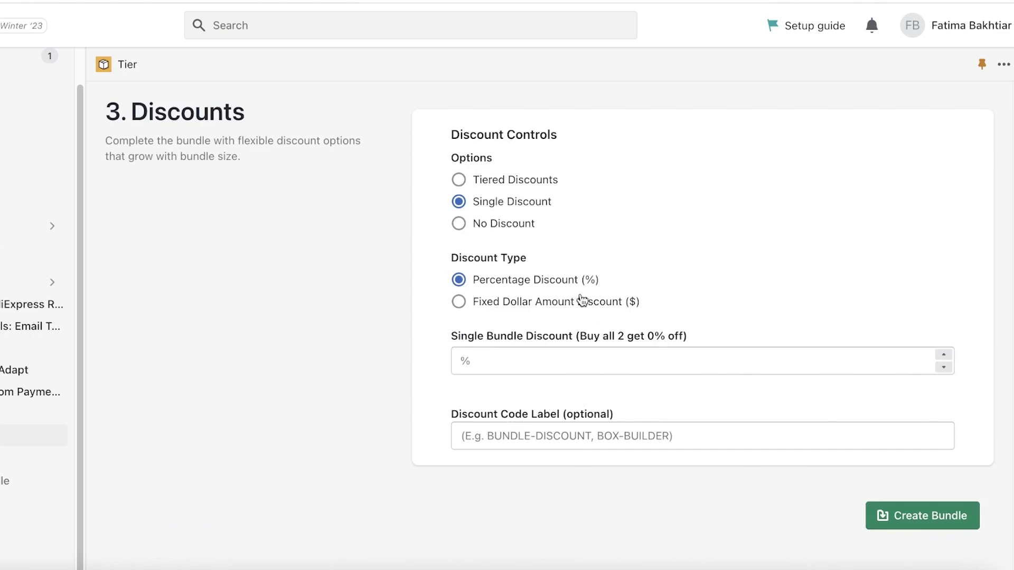
- Set the single bundle discount to 30% and create the bundle
{"action": "left_click", "coordinate": [563, 361]}
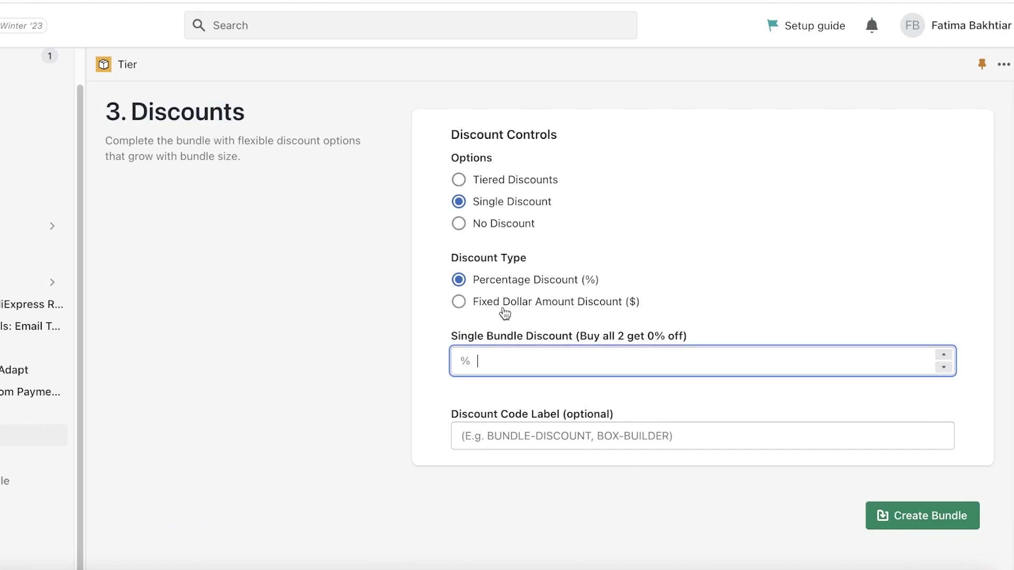
{"action": "type", "text": "50"}
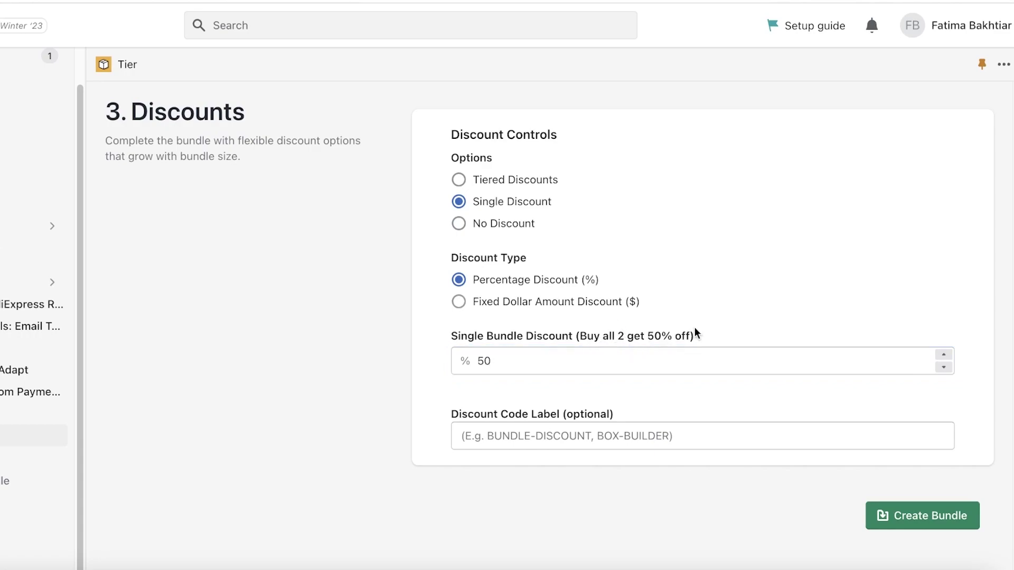
{"action": "left_click", "coordinate": [544, 363]}
{"action": "key", "text": "ctrl+a"}
{"action": "type", "text": "30"}
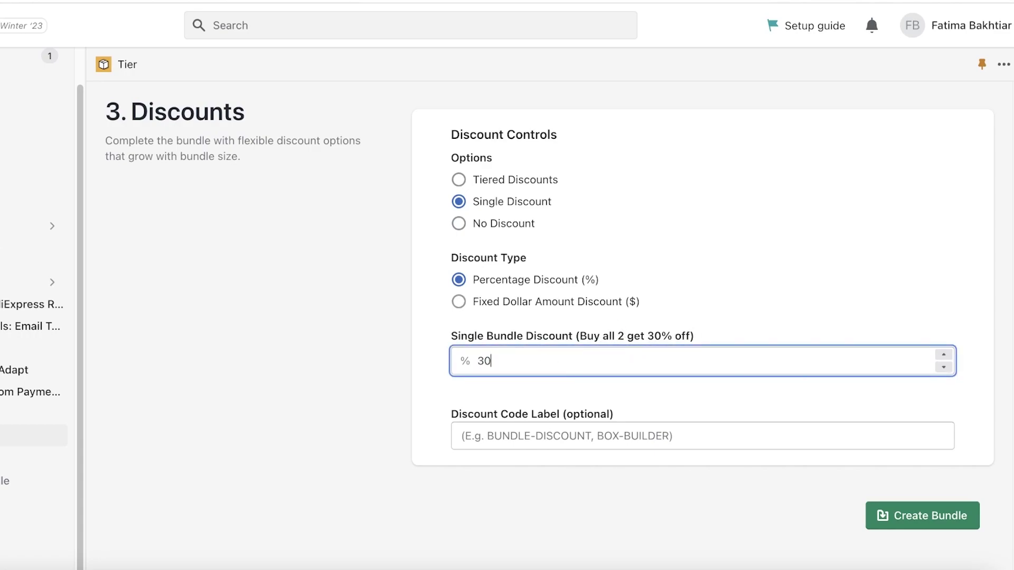
{"action": "left_click", "coordinate": [678, 294]}
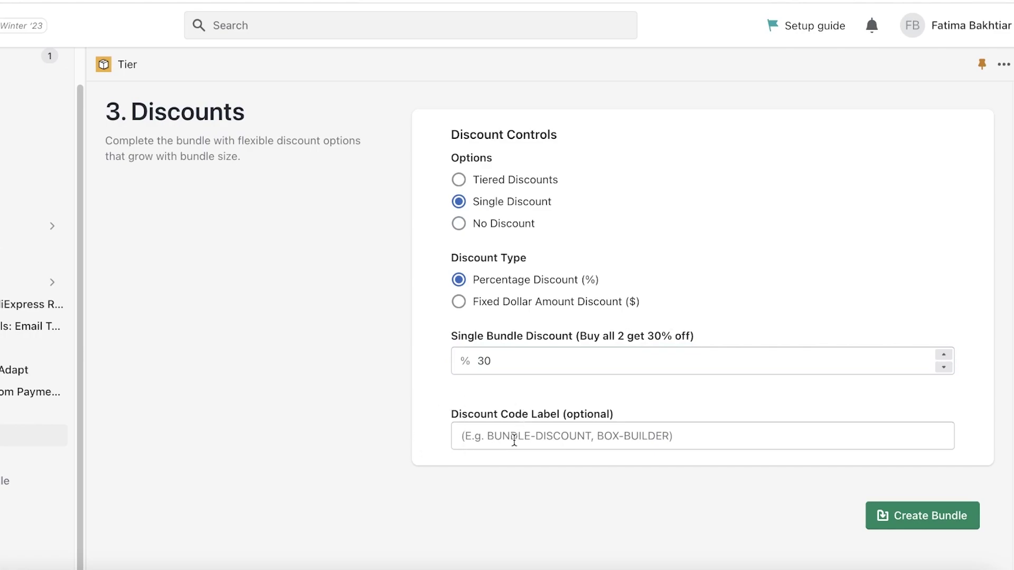
{"action": "left_click", "coordinate": [544, 436]}
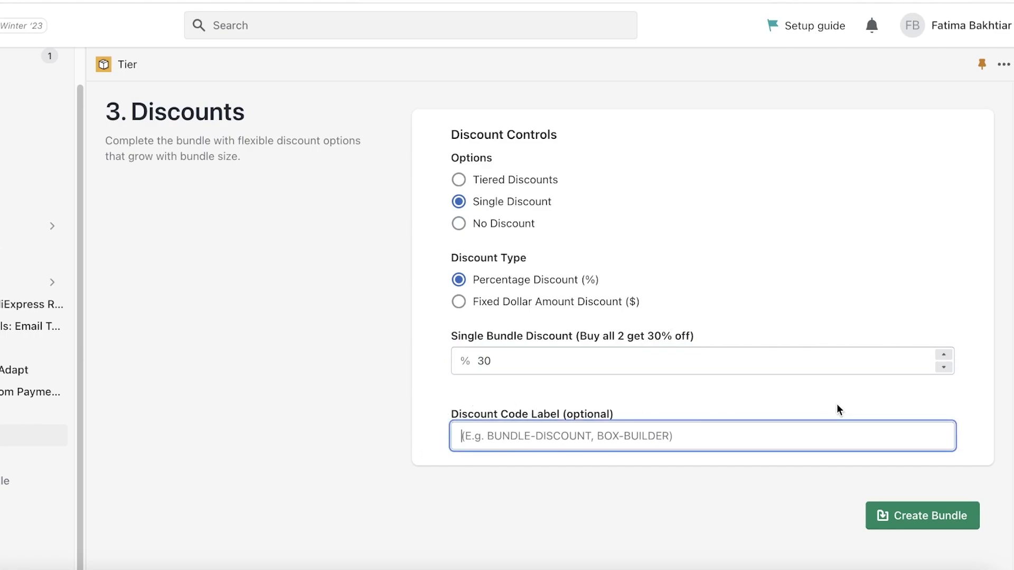
{"action": "scroll", "coordinate": [844, 414], "scroll_direction": "up", "scroll_amount": 1}
{"action": "left_click", "coordinate": [884, 545]}
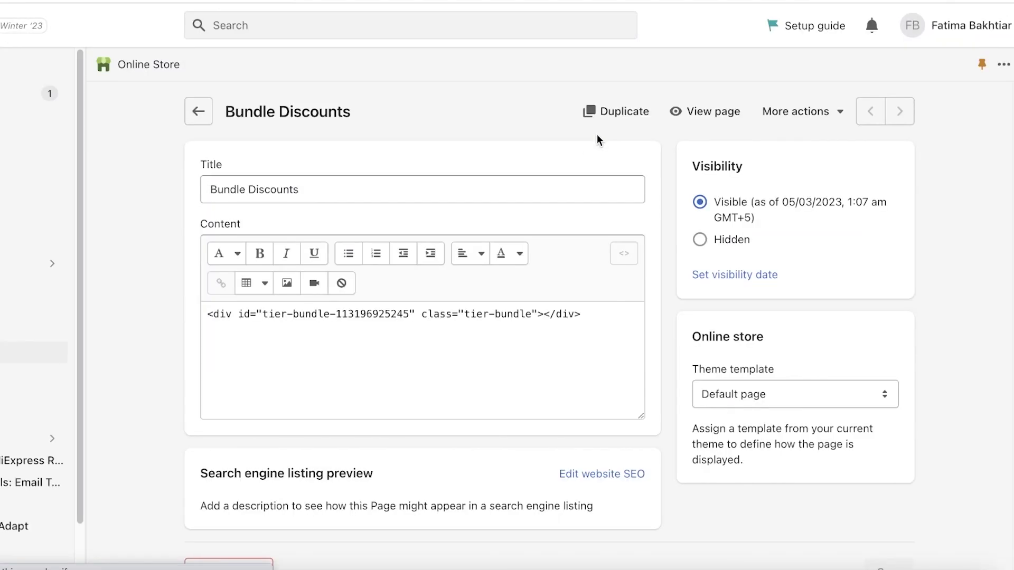
- Preview the Bundle Discounts page on the storefront, then close the preview
{"action": "scroll", "coordinate": [507, 180], "scroll_direction": "down", "scroll_amount": 1}
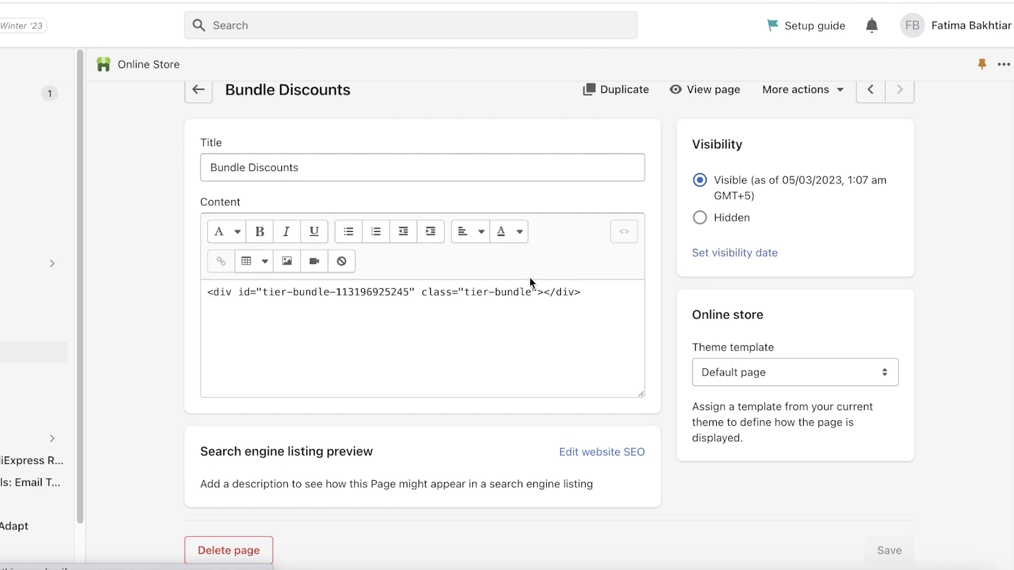
{"action": "scroll", "coordinate": [528, 280], "scroll_direction": "up", "scroll_amount": 1}
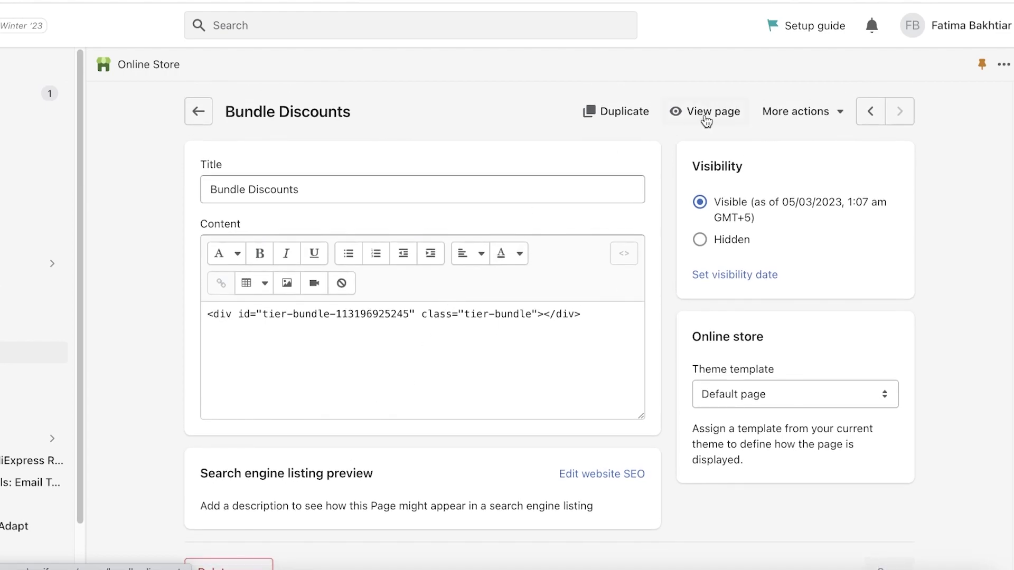
{"action": "left_click", "coordinate": [726, 118]}
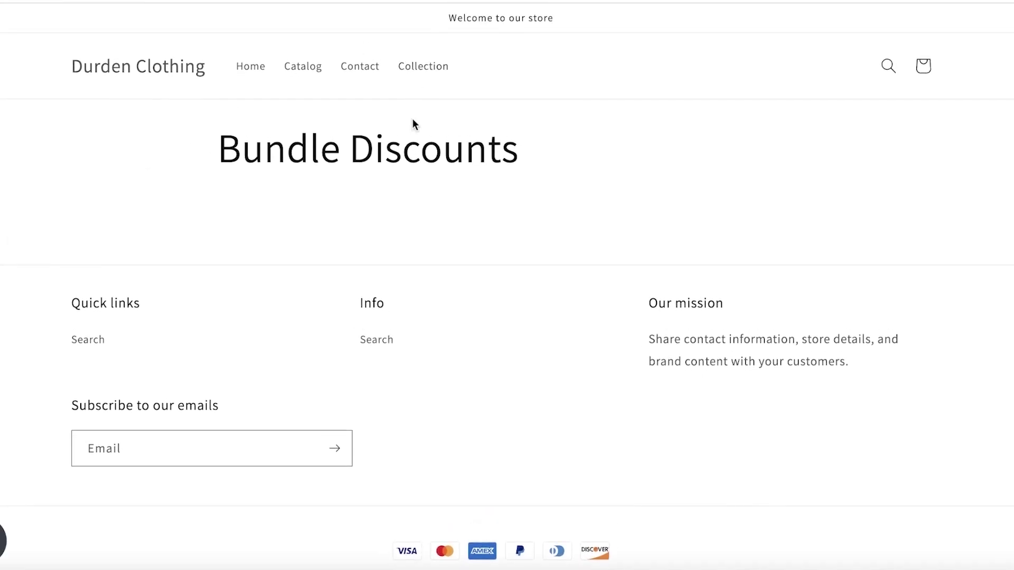
{"action": "key", "text": "ctrl+w"}
- Reopen the Bundle Discounts page from the store's Pages list and go to its embed code
{"action": "scroll", "coordinate": [872, 239], "scroll_direction": "down", "scroll_amount": 1}
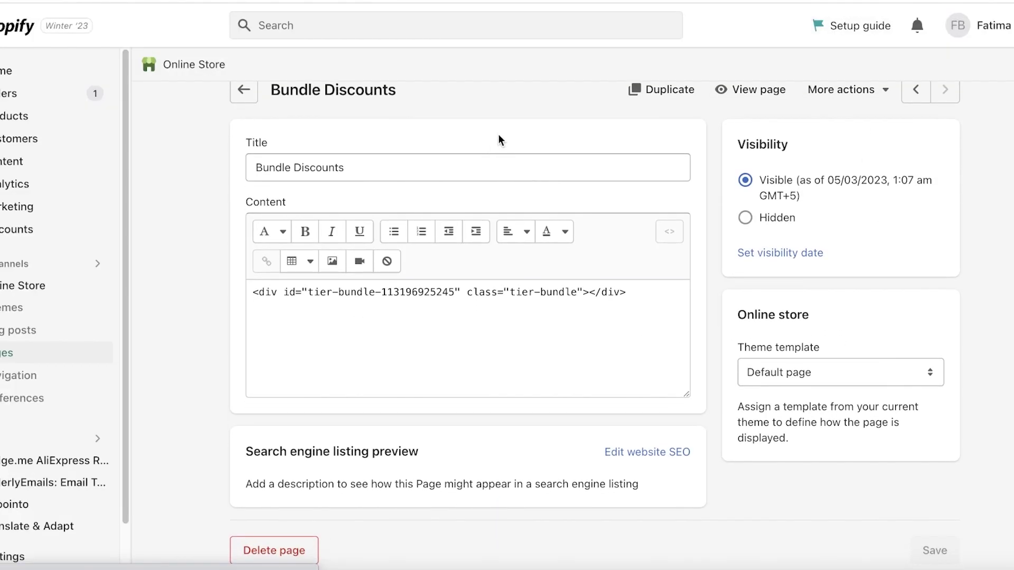
{"action": "left_click", "coordinate": [453, 158]}
{"action": "scroll", "coordinate": [363, 149], "scroll_direction": "up", "scroll_amount": 1}
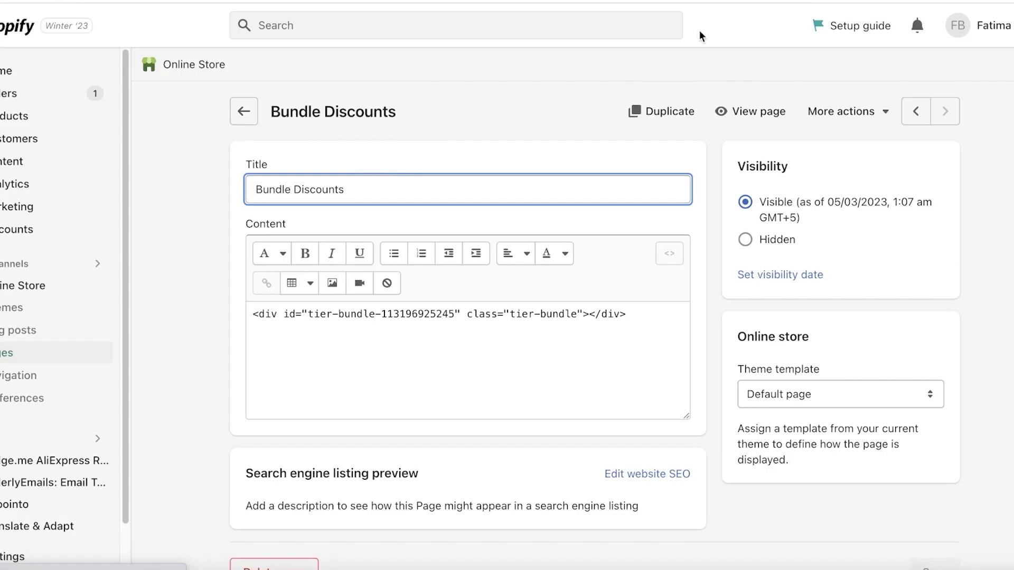
{"action": "left_click", "coordinate": [238, 120]}
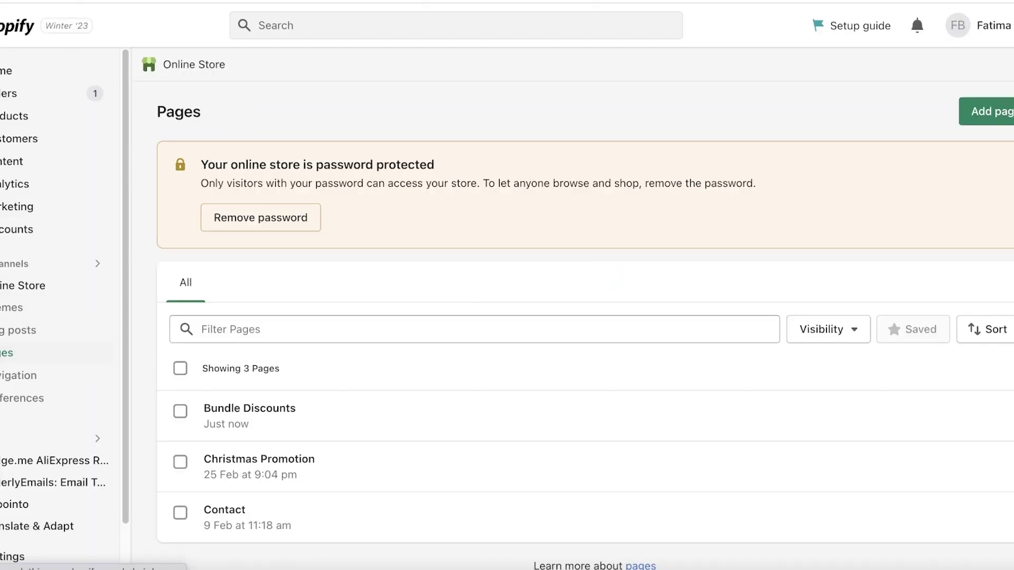
{"action": "scroll", "coordinate": [232, 340], "scroll_direction": "down", "scroll_amount": 1}
{"action": "left_click", "coordinate": [289, 397]}
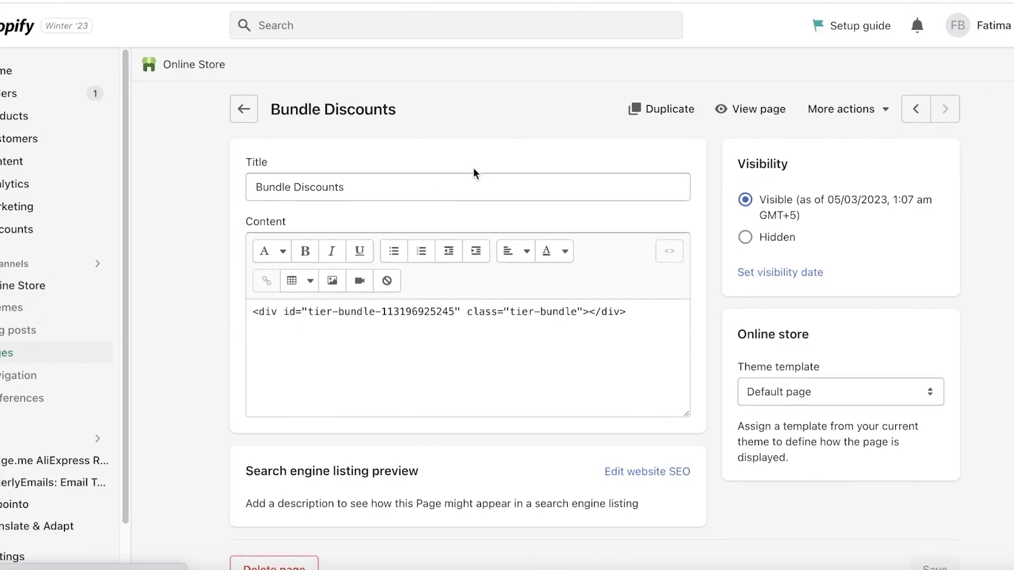
{"action": "scroll", "coordinate": [475, 173], "scroll_direction": "down", "scroll_amount": 1}
{"action": "left_click", "coordinate": [638, 297]}
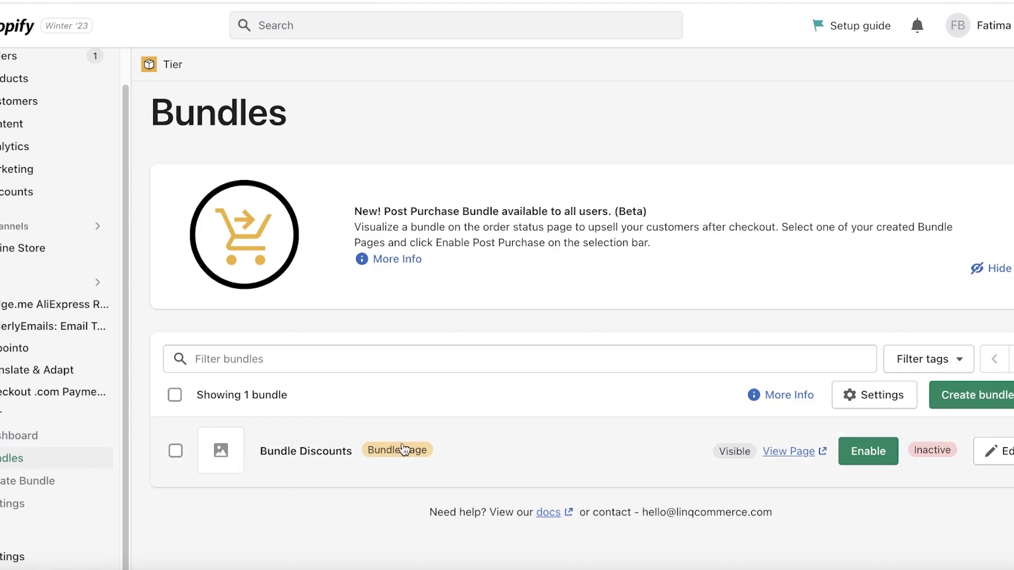
- Try a product page bundle with the Fashion Diamond shoulder bag, then go back to the bundles list
{"action": "left_click", "coordinate": [26, 480]}
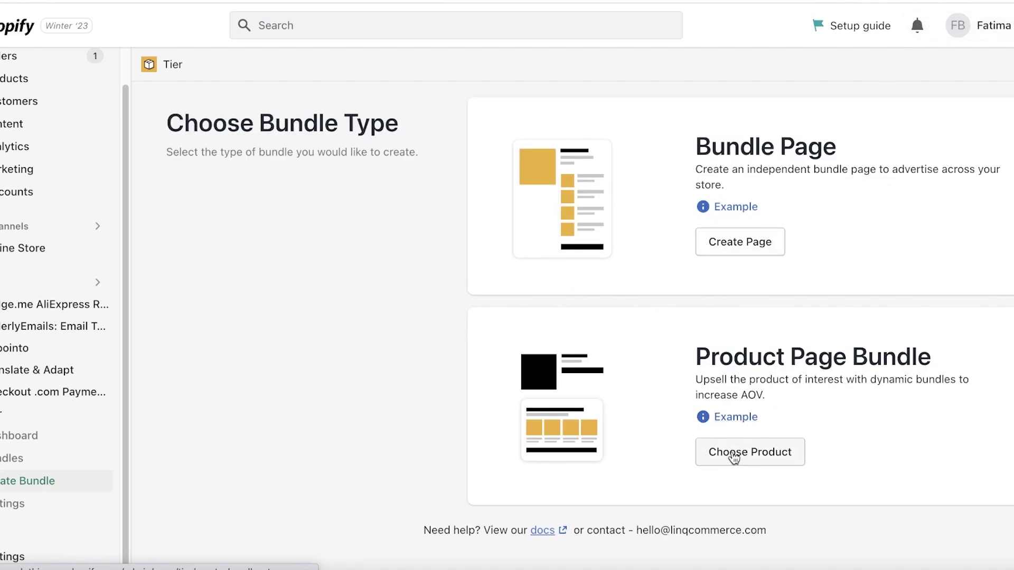
{"action": "left_click", "coordinate": [734, 458]}
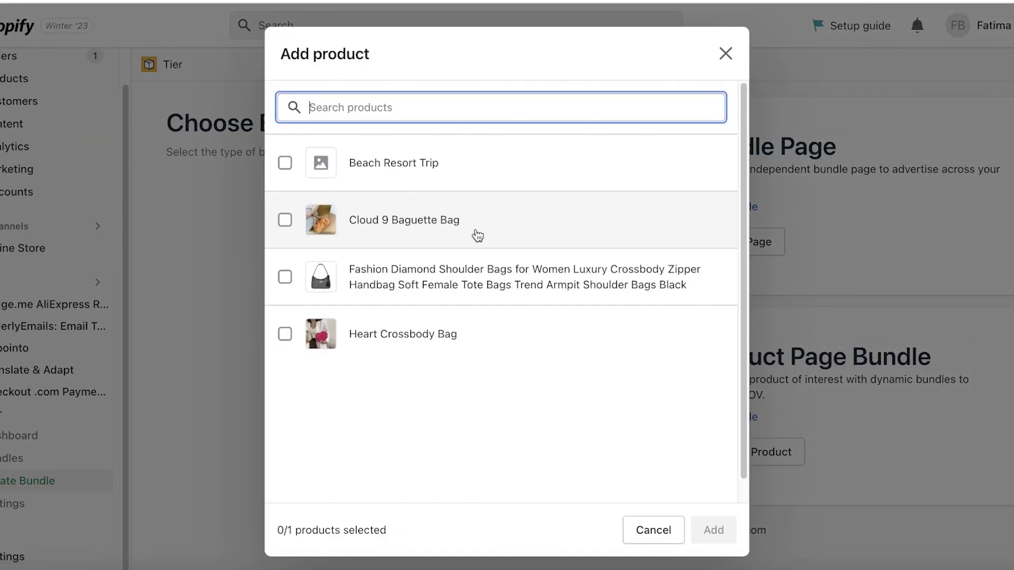
{"action": "left_click", "coordinate": [332, 257]}
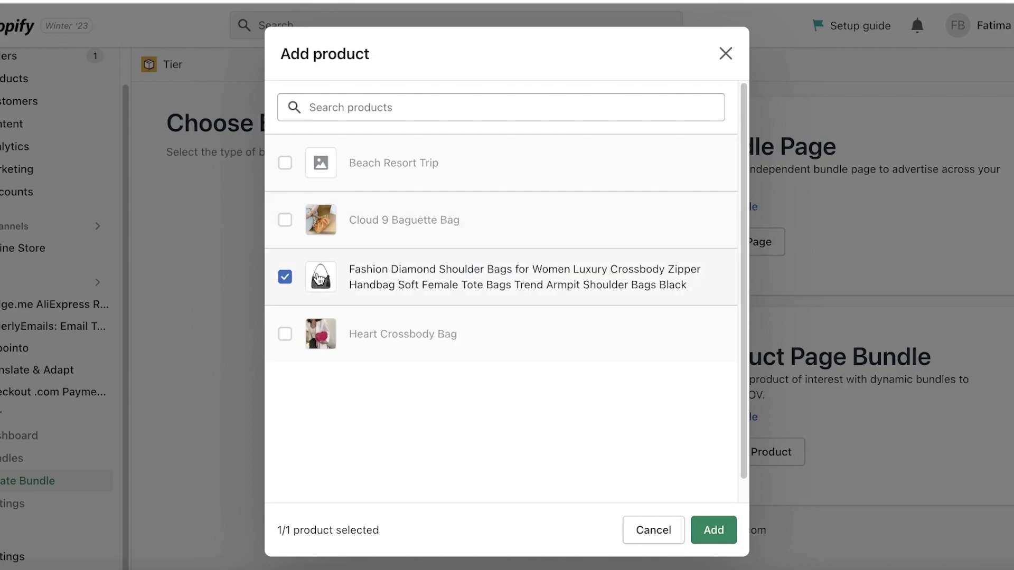
{"action": "left_click", "coordinate": [713, 530]}
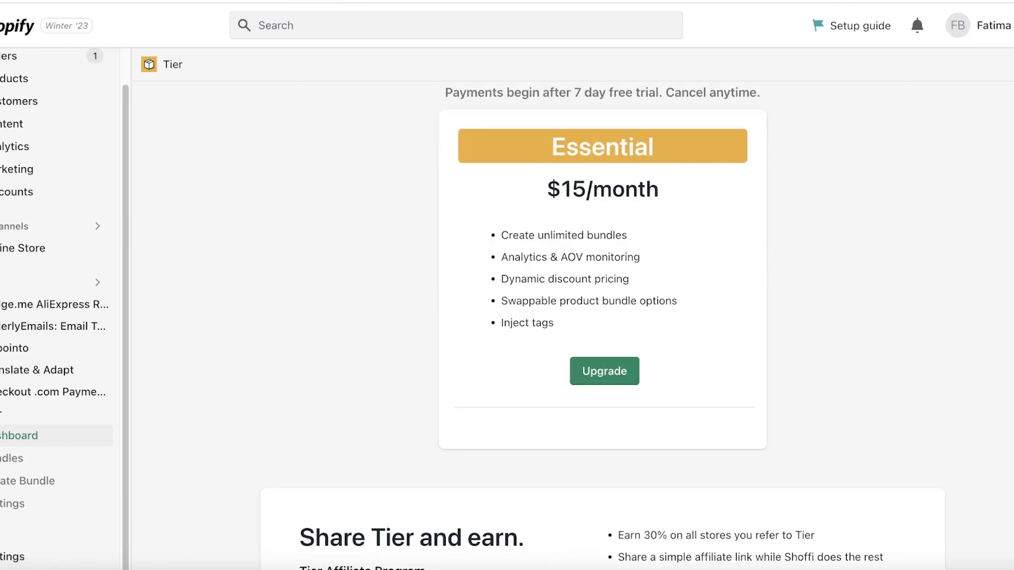
{"action": "scroll", "coordinate": [543, 199], "scroll_direction": "down", "scroll_amount": 3}
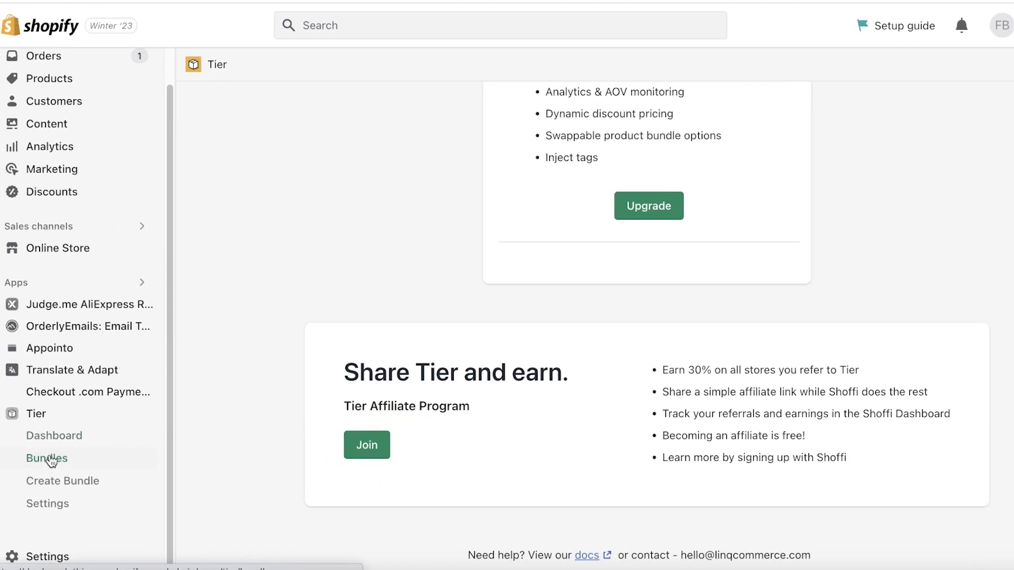
{"action": "left_click", "coordinate": [10, 458]}
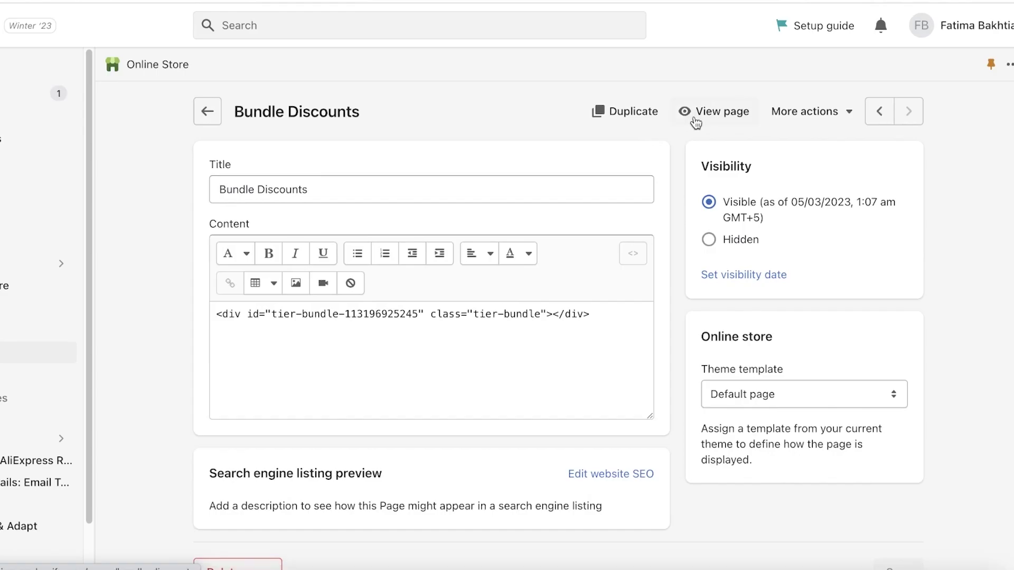
- View the live Bundle Discounts page showing both bags and the Buy 2 for 30% off button
{"action": "left_click", "coordinate": [692, 111]}
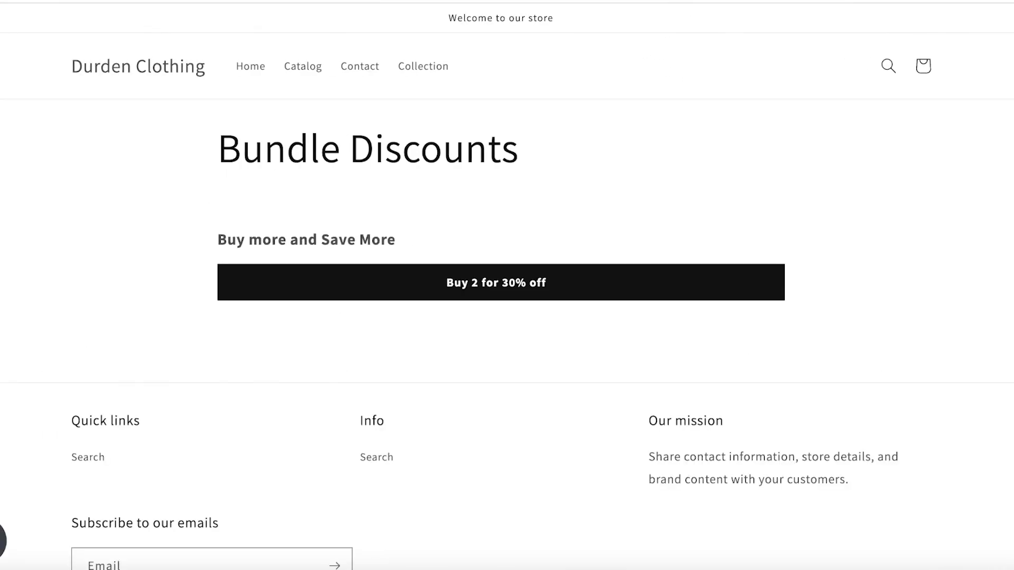
{"action": "scroll", "coordinate": [837, 79], "scroll_direction": "down", "scroll_amount": 5}
{"action": "scroll", "coordinate": [759, 101], "scroll_direction": "up", "scroll_amount": 5}
{"action": "scroll", "coordinate": [753, 100], "scroll_direction": "down", "scroll_amount": 3}
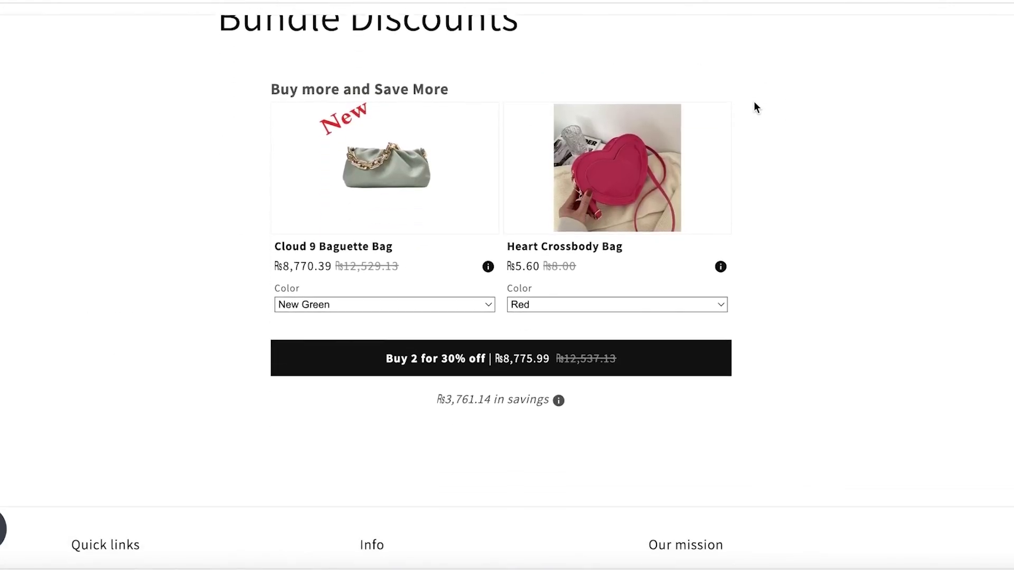
{"action": "scroll", "coordinate": [751, 107], "scroll_direction": "up", "scroll_amount": 3}
{"action": "scroll", "coordinate": [457, 233], "scroll_direction": "down", "scroll_amount": 2}
{"action": "scroll", "coordinate": [423, 225], "scroll_direction": "up", "scroll_amount": 2}
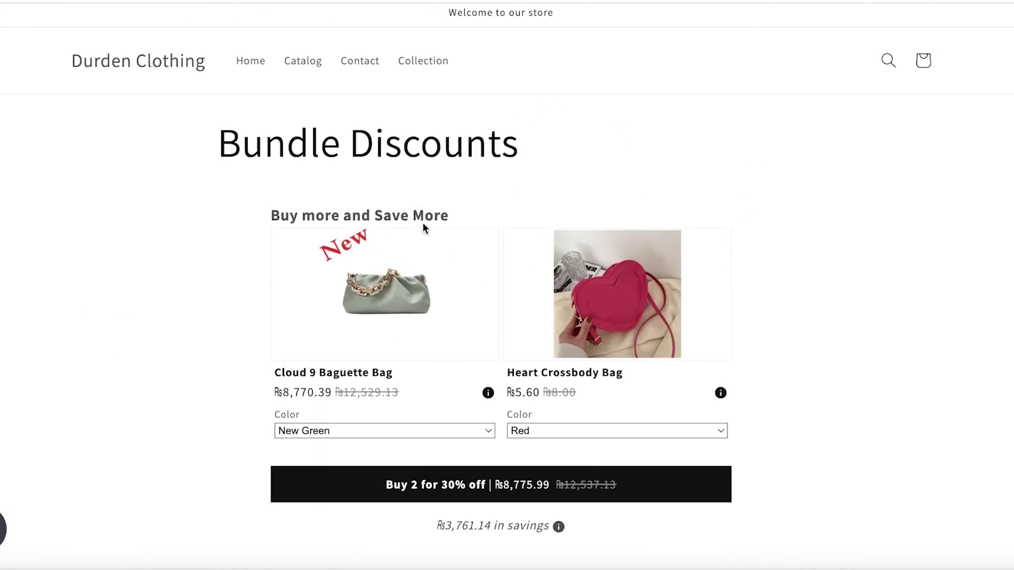
{"action": "scroll", "coordinate": [590, 157], "scroll_direction": "down", "scroll_amount": 5}
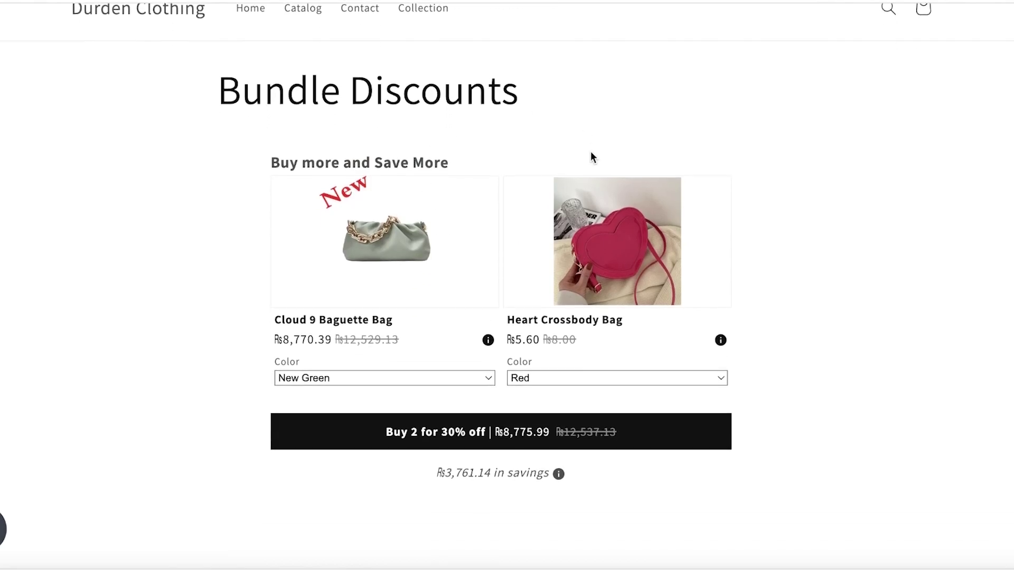
{"action": "scroll", "coordinate": [592, 158], "scroll_direction": "up", "scroll_amount": 5}
{"action": "scroll", "coordinate": [593, 161], "scroll_direction": "down", "scroll_amount": 4}
{"action": "scroll", "coordinate": [593, 165], "scroll_direction": "up", "scroll_amount": 3}
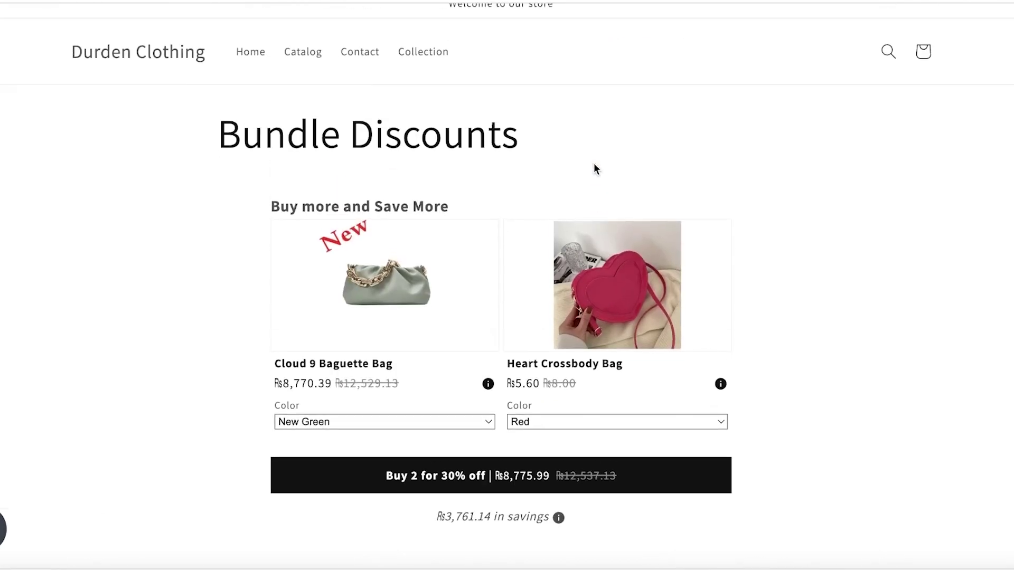
{"action": "scroll", "coordinate": [594, 165], "scroll_direction": "down", "scroll_amount": 3}
{"action": "scroll", "coordinate": [593, 169], "scroll_direction": "up", "scroll_amount": 1}
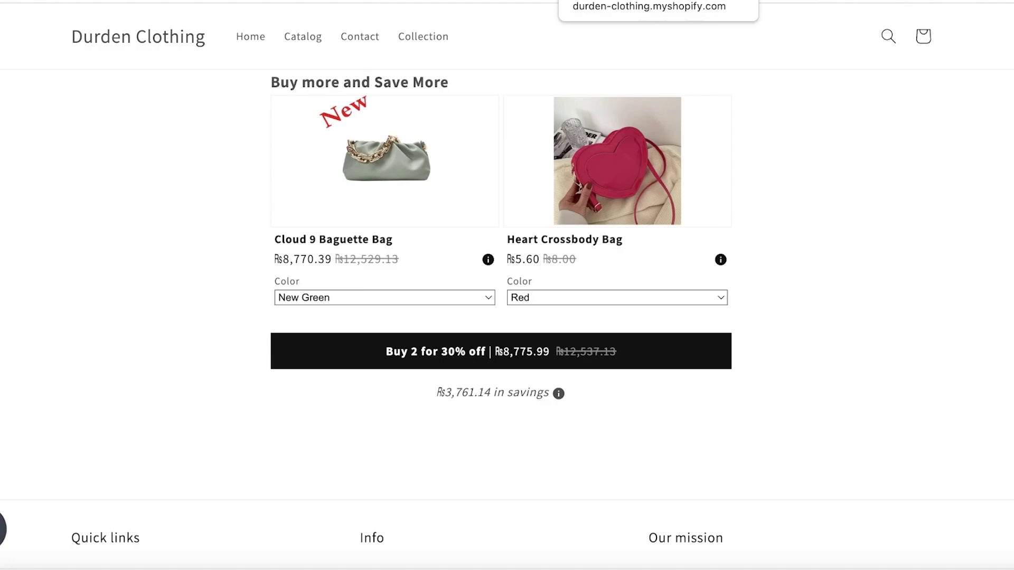
- Return to the Tier bundles list in the Shopify admin
{"action": "left_click", "coordinate": [781, 2]}
{"action": "key", "text": "ctrl+shift+Tab"}
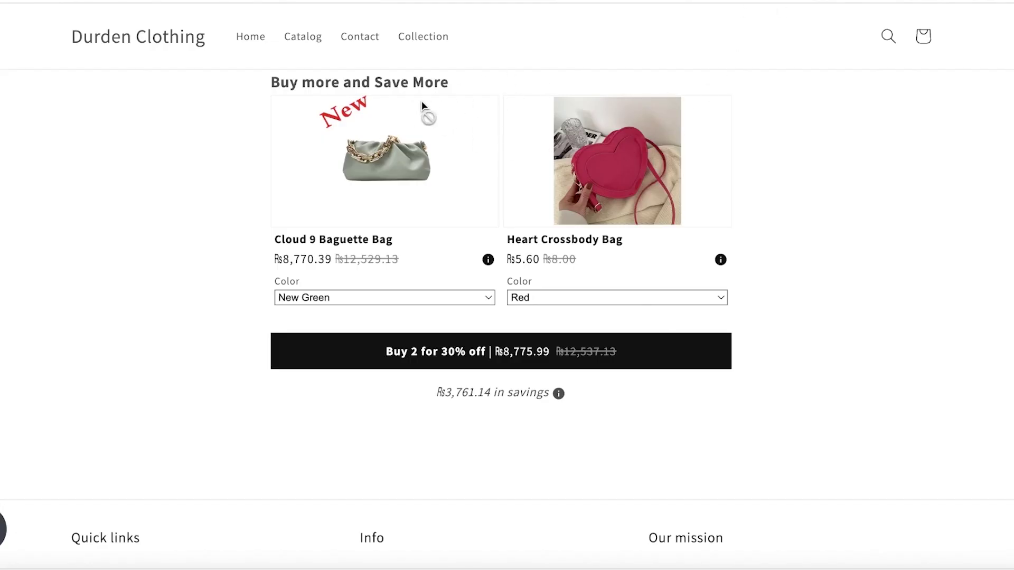
{"action": "key", "text": "ctrl+Tab"}
{"action": "key", "text": "ctrl+Tab"}
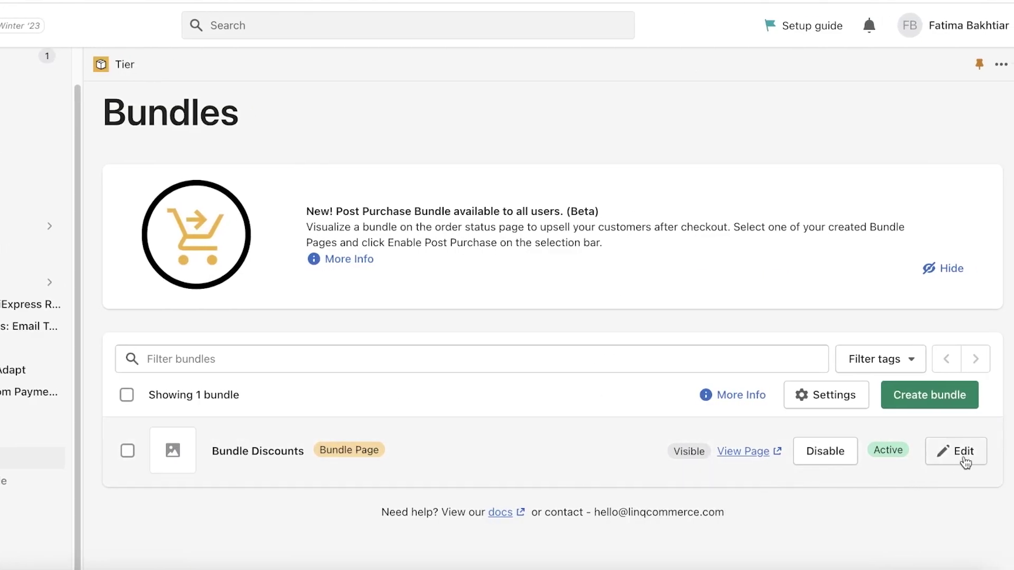
- Add Beach Resort Trip, Cloud 9 Baguette Bag, Fashion Diamond shoulder bag and Heart Crossbody Bag to the bundle
{"action": "left_click", "coordinate": [965, 457]}
{"action": "scroll", "coordinate": [645, 289], "scroll_direction": "down", "scroll_amount": 10}
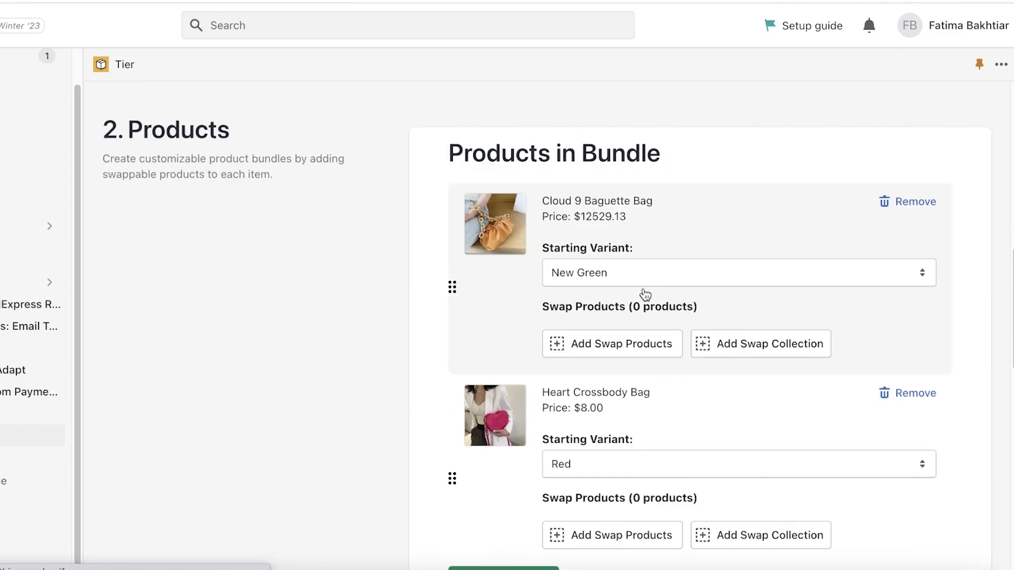
{"action": "scroll", "coordinate": [459, 411], "scroll_direction": "down", "scroll_amount": 4}
{"action": "left_click", "coordinate": [487, 395]}
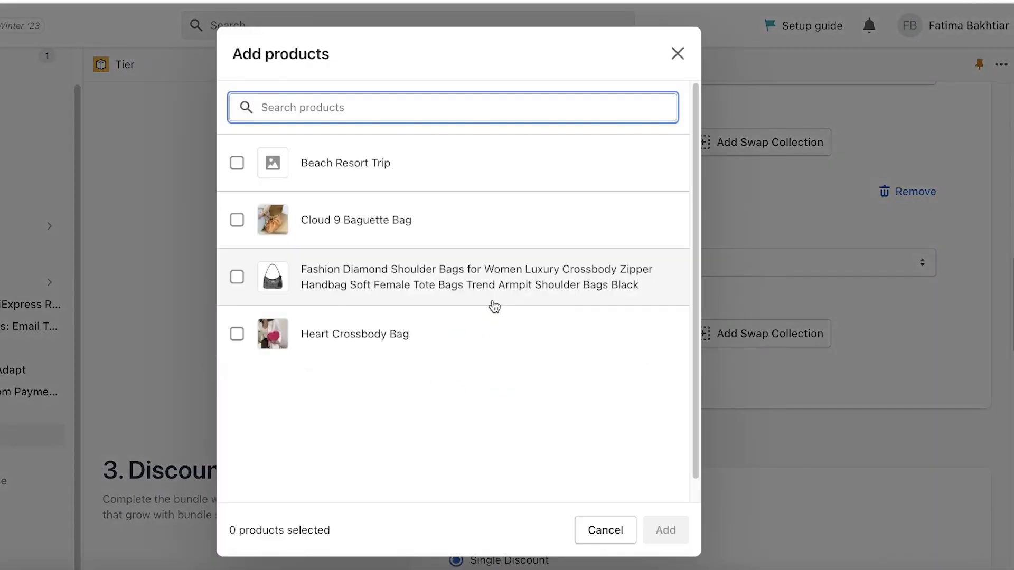
{"action": "left_click", "coordinate": [237, 163]}
{"action": "left_click", "coordinate": [237, 219]}
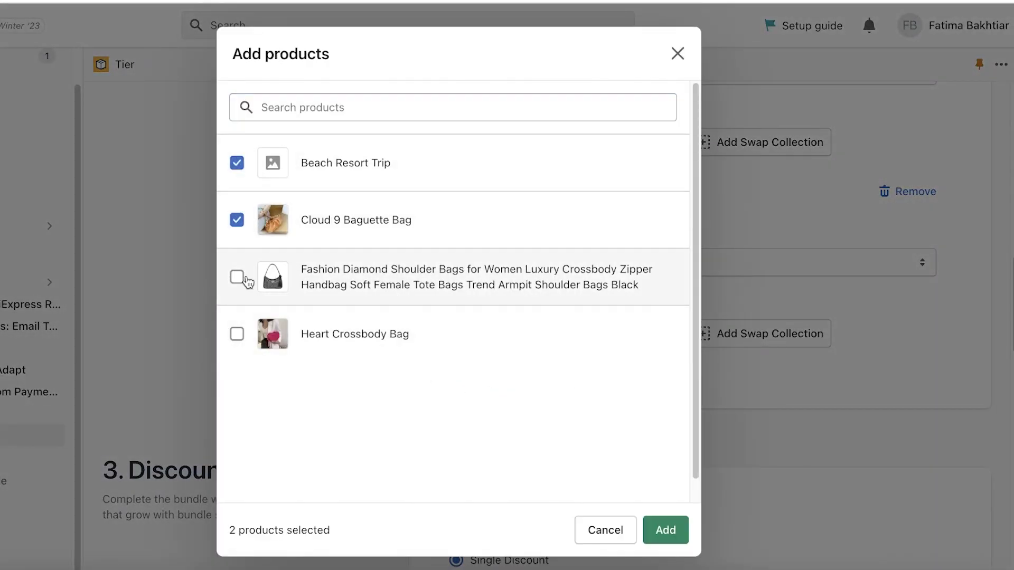
{"action": "left_click", "coordinate": [237, 277]}
{"action": "left_click", "coordinate": [237, 334]}
{"action": "left_click", "coordinate": [665, 529]}
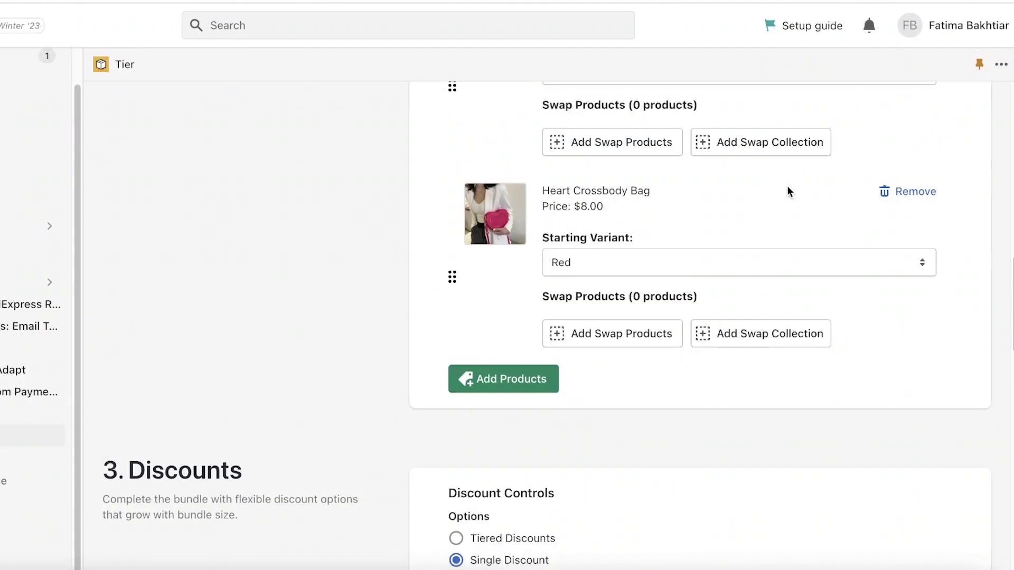
- Switch the bundle to Tiered Discounts, with Tier 1 at 10% off for buying 2
{"action": "scroll", "coordinate": [781, 196], "scroll_direction": "down", "scroll_amount": 10}
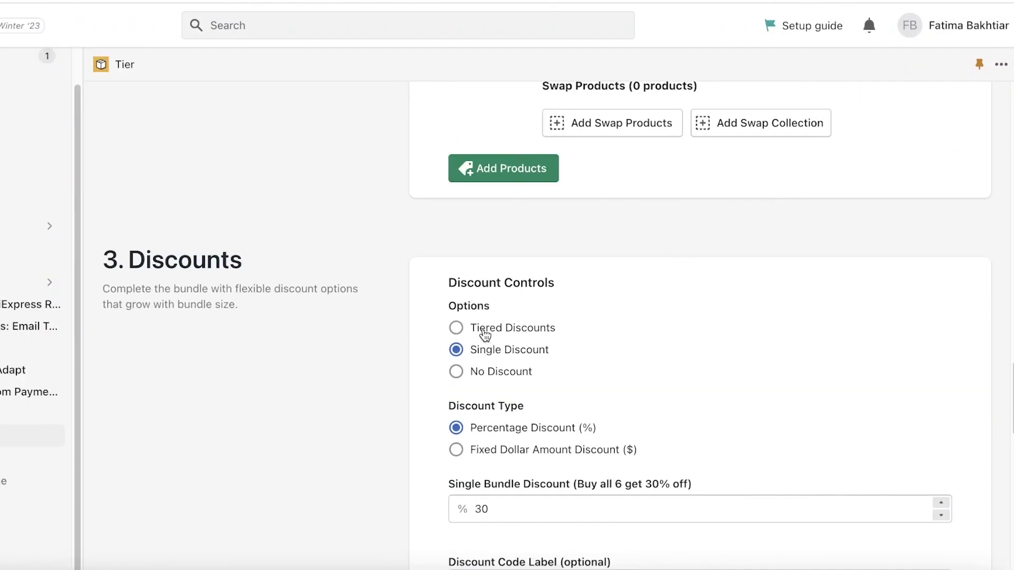
{"action": "left_click", "coordinate": [484, 333]}
{"action": "scroll", "coordinate": [489, 328], "scroll_direction": "down", "scroll_amount": 7}
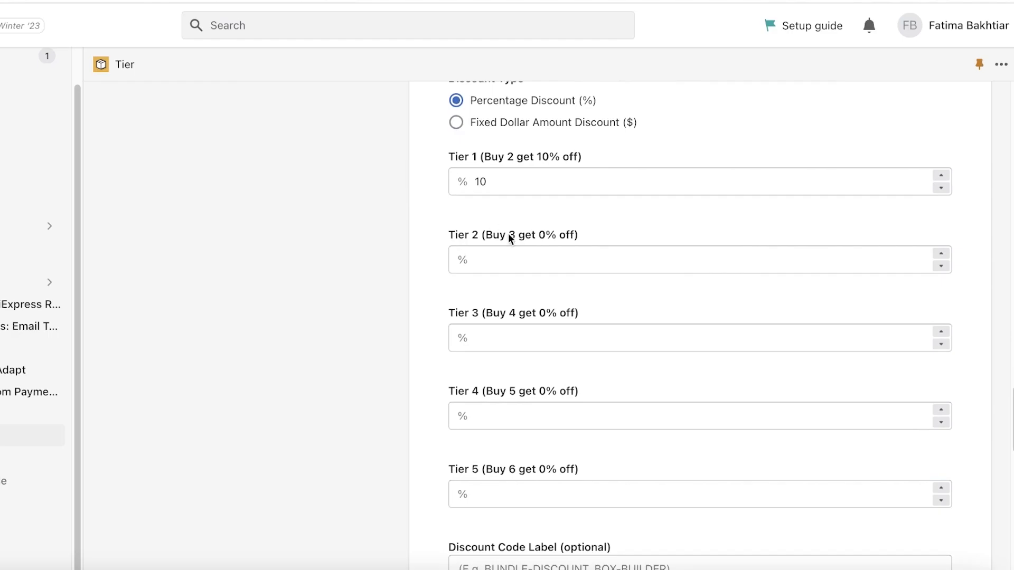
{"action": "scroll", "coordinate": [581, 275], "scroll_direction": "down", "scroll_amount": 8}
{"action": "scroll", "coordinate": [610, 299], "scroll_direction": "up", "scroll_amount": 18}
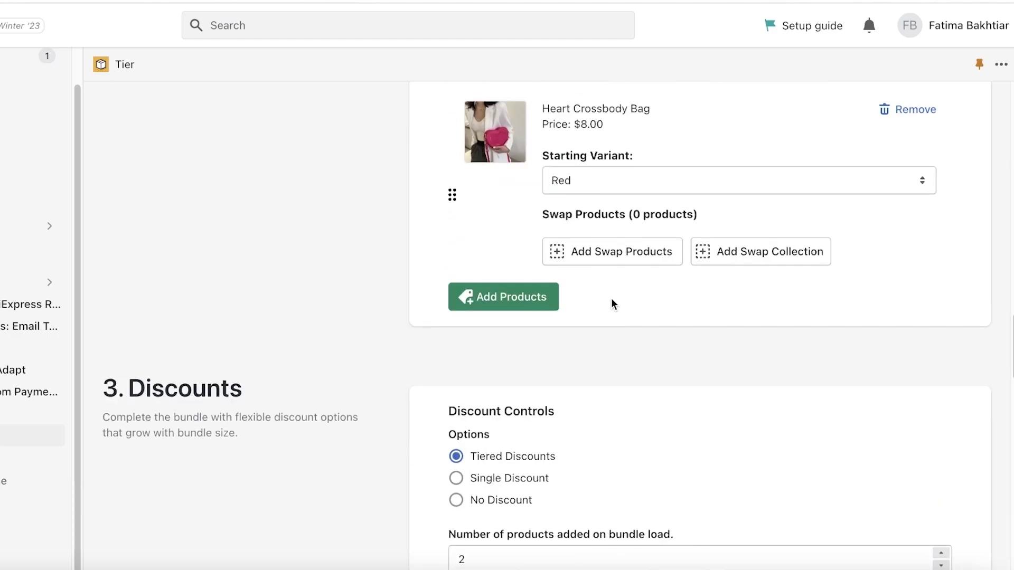
{"action": "scroll", "coordinate": [611, 299], "scroll_direction": "down", "scroll_amount": 8}
{"action": "scroll", "coordinate": [615, 304], "scroll_direction": "up", "scroll_amount": 3}
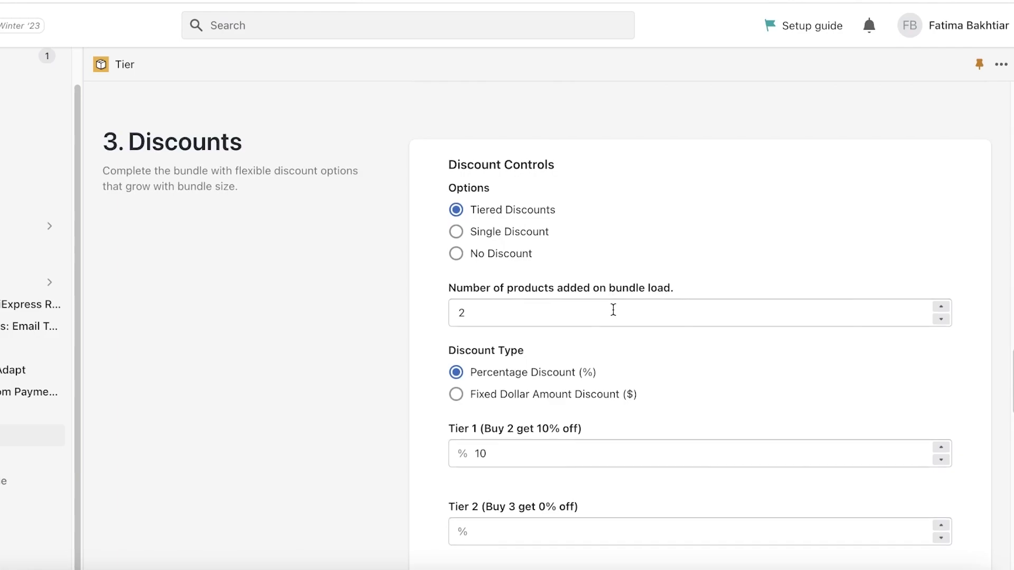
{"action": "scroll", "coordinate": [613, 309], "scroll_direction": "down", "scroll_amount": 8}
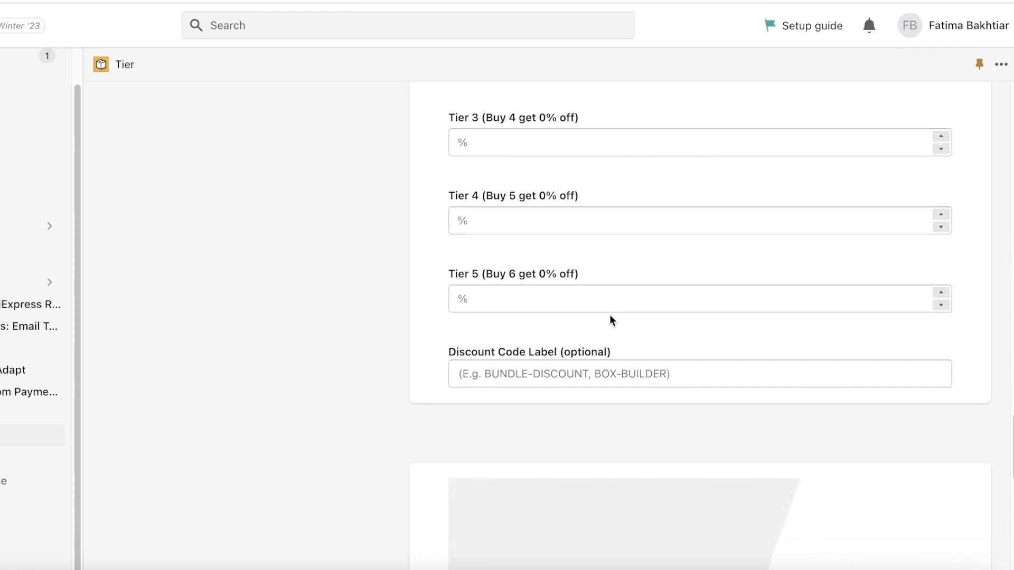
{"action": "scroll", "coordinate": [609, 315], "scroll_direction": "up", "scroll_amount": 8}
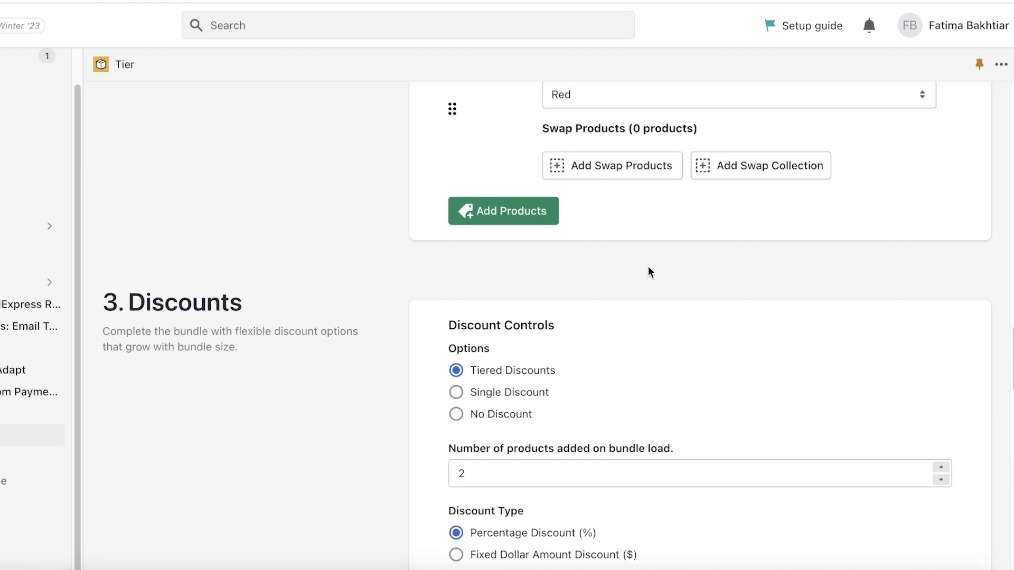